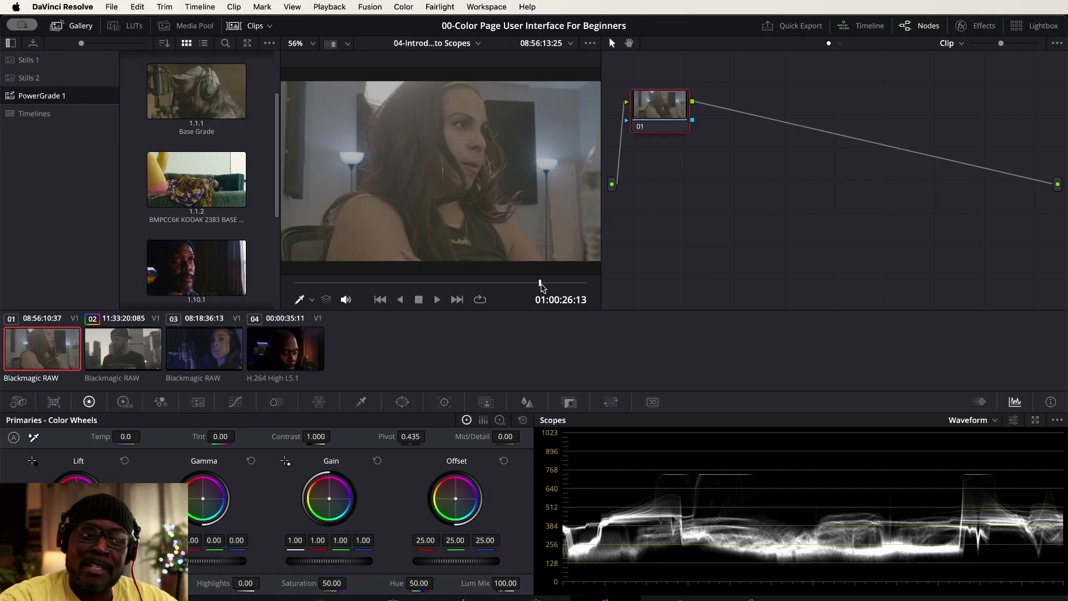
# Review the source clips and the 04-Introduction to Scopes timeline on the Edit page, and return to the Color page.
pyautogui.click(464, 599)
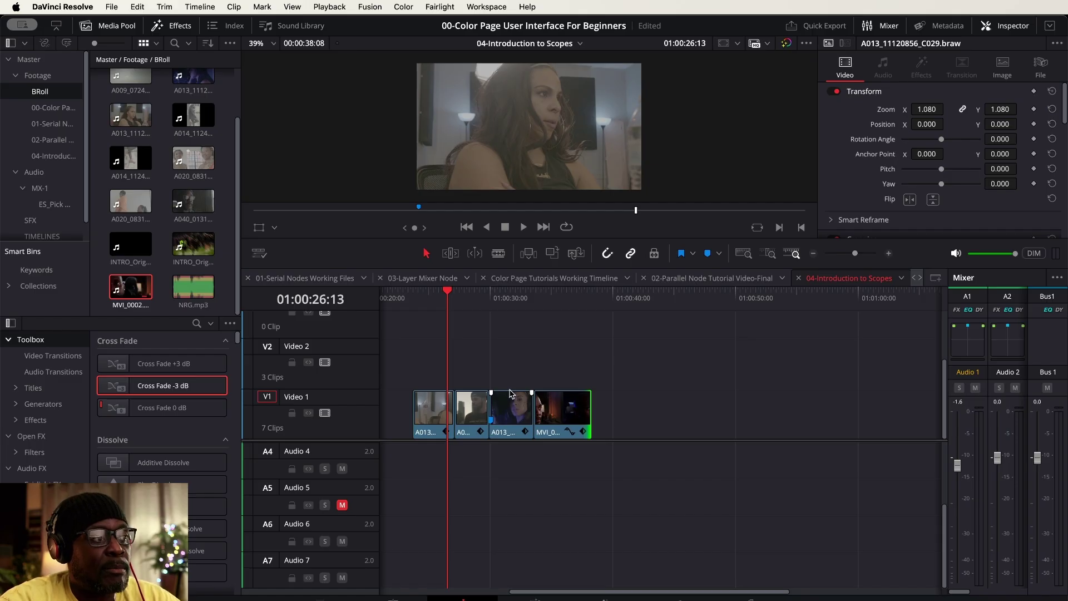
pyautogui.click(195, 194)
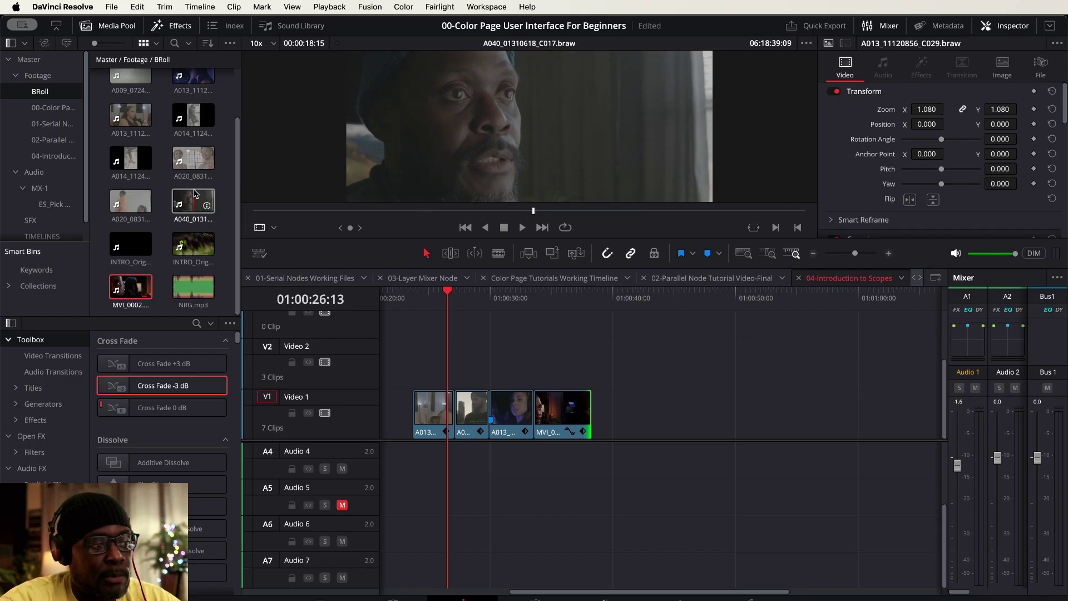
pyautogui.click(546, 352)
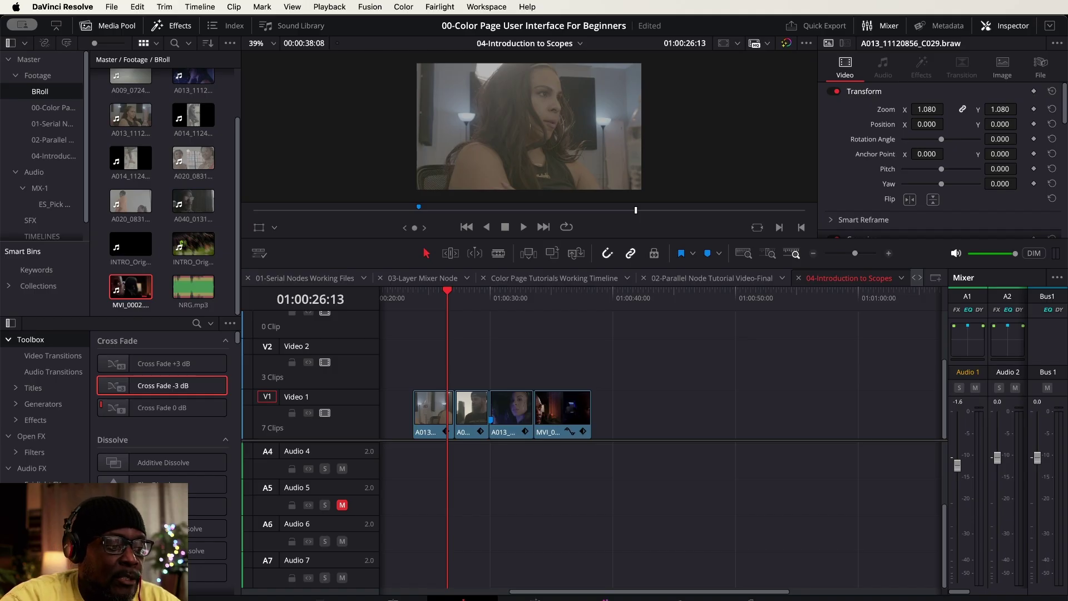
pyautogui.hotkey('shift', '6')
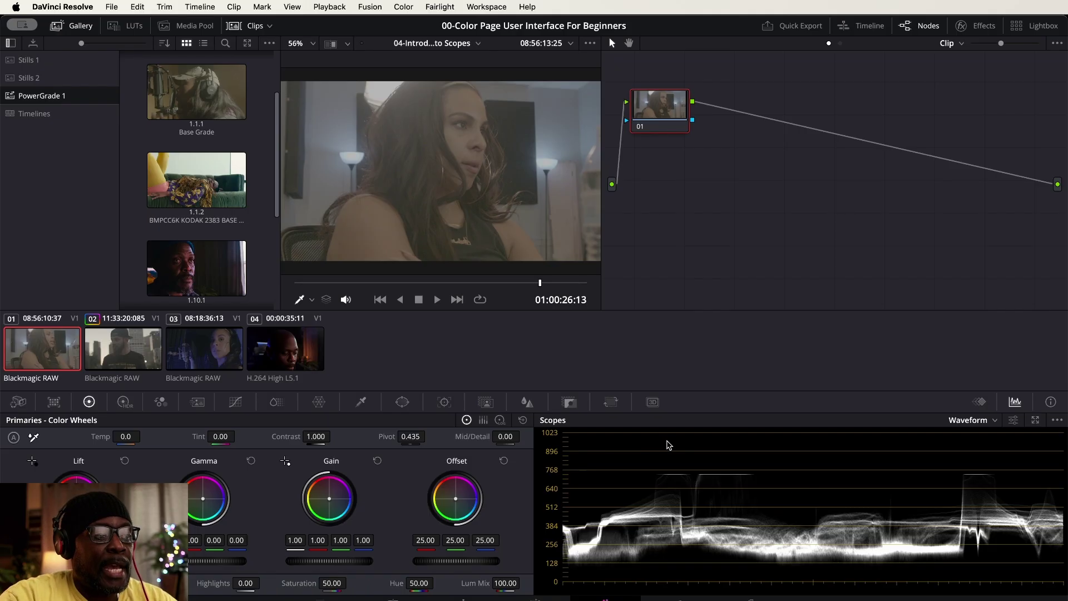
# View the Custom Curves palette beside the waveform, and return to the Primaries Color Wheels.
pyautogui.click(237, 403)
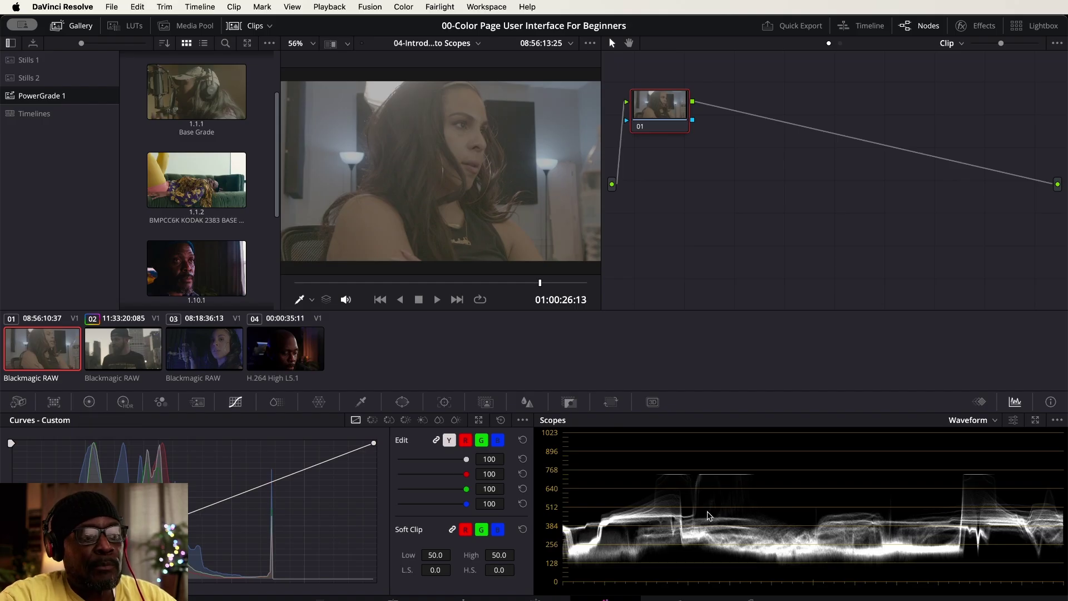
pyautogui.click(89, 402)
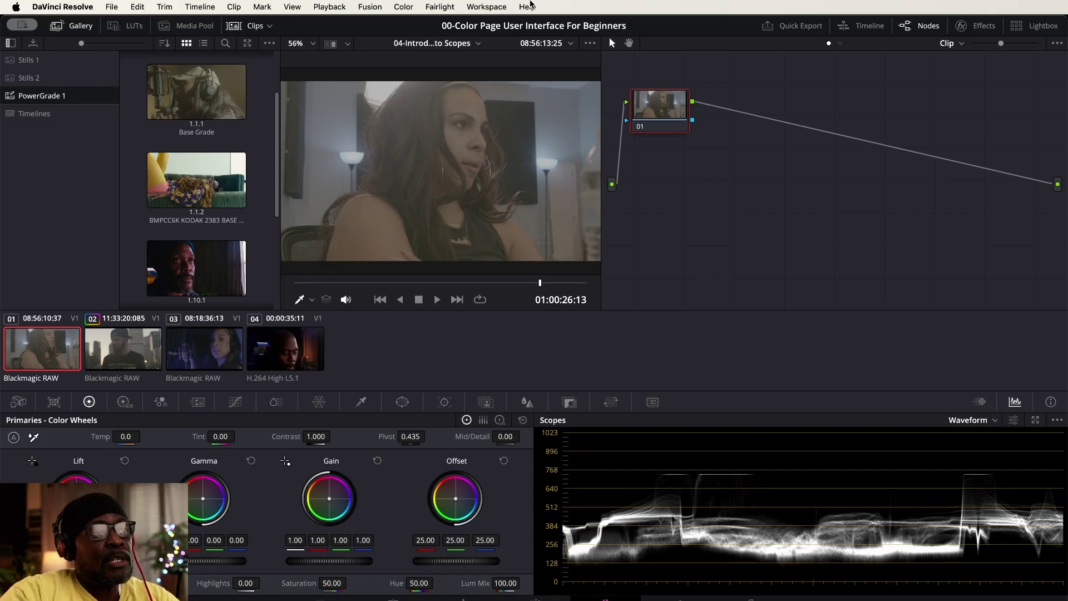
pyautogui.click(502, 9)
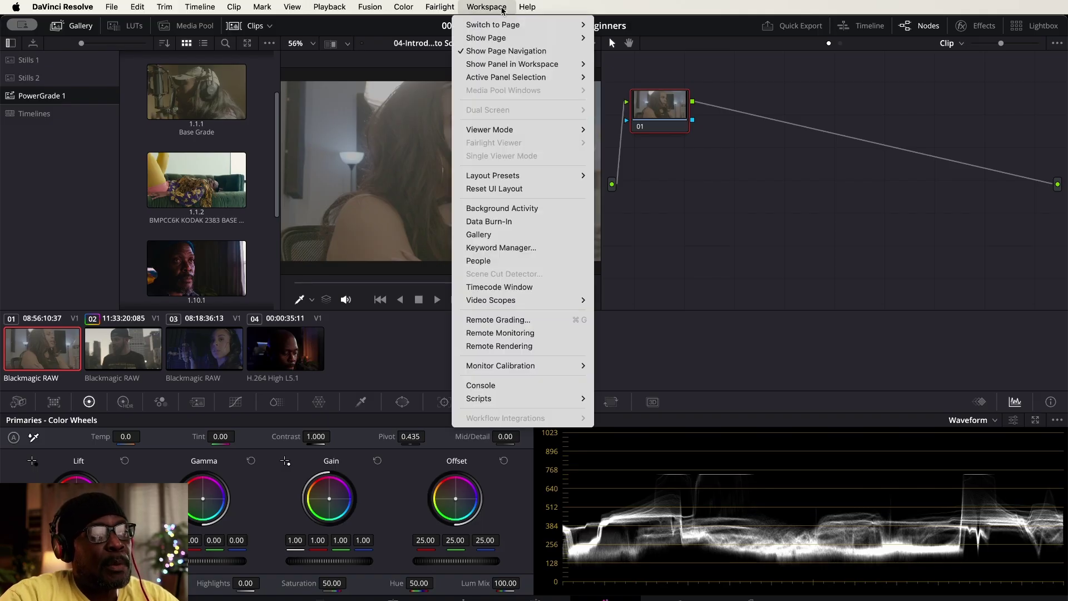
pyautogui.moveTo(513, 133)
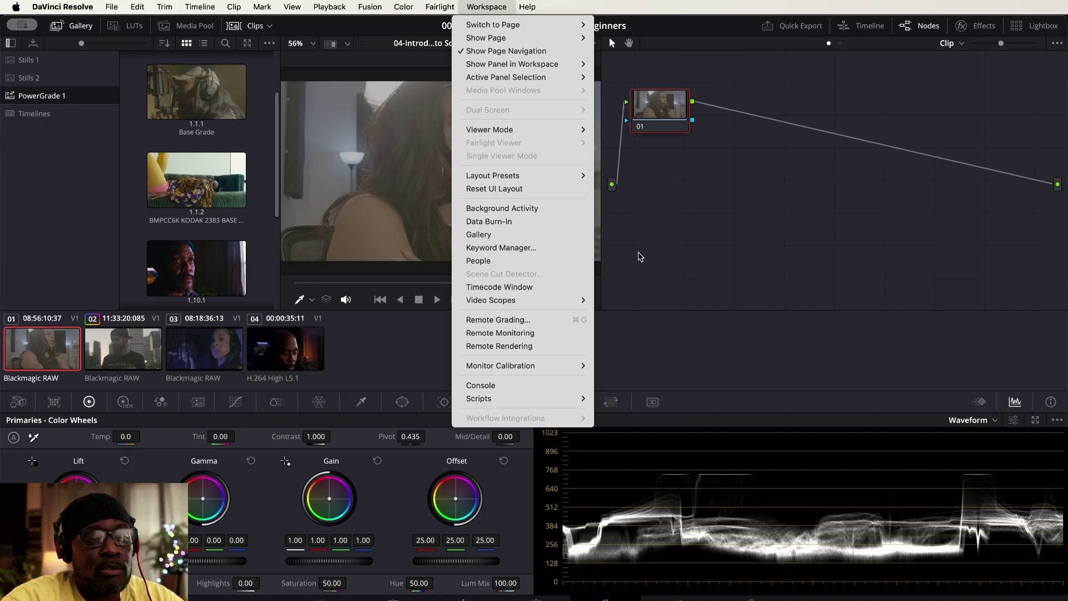
pyautogui.click(754, 241)
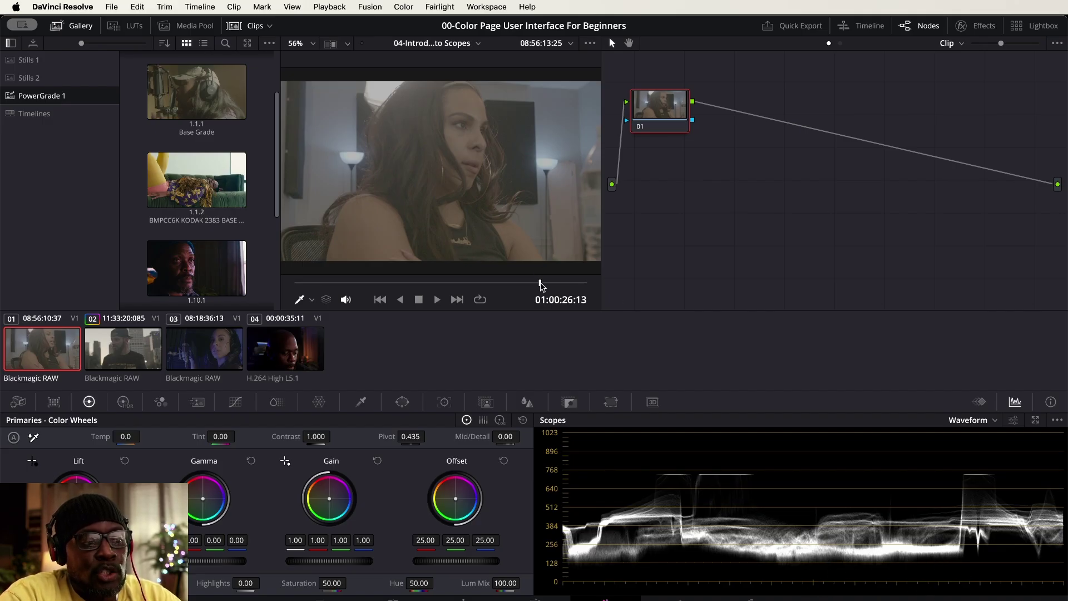
# Scrub through clip 01 to watch how its waveform changes, and park the playhead at 01:00:26:03.
pyautogui.moveTo(540, 285); pyautogui.dragTo(307, 296)
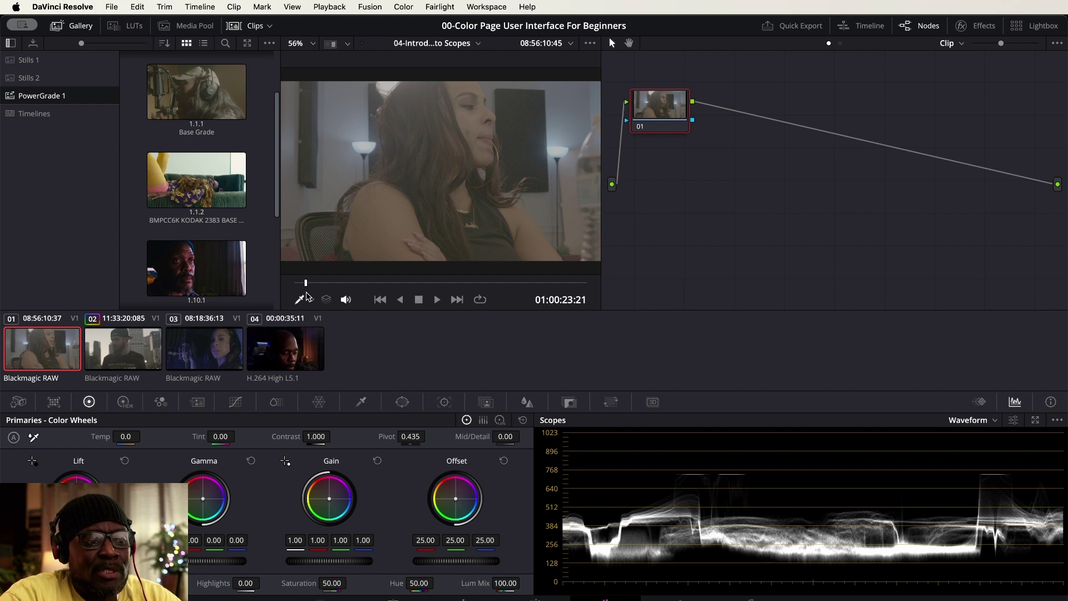
pyautogui.moveTo(309, 296); pyautogui.dragTo(562, 294)
pyautogui.moveTo(576, 294); pyautogui.dragTo(503, 290)
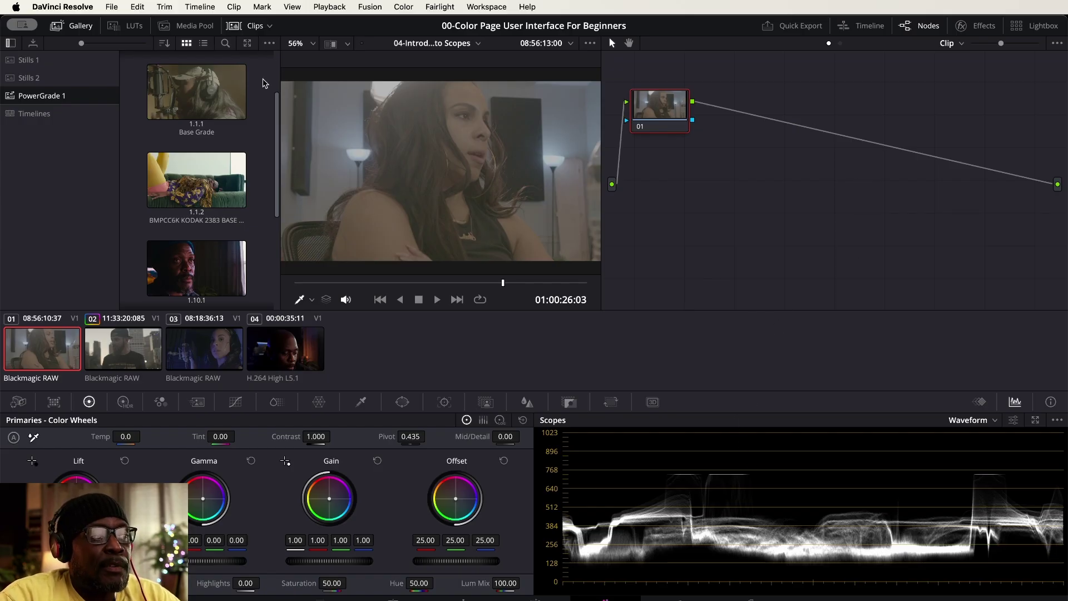
pyautogui.scroll(2, 266, 98)
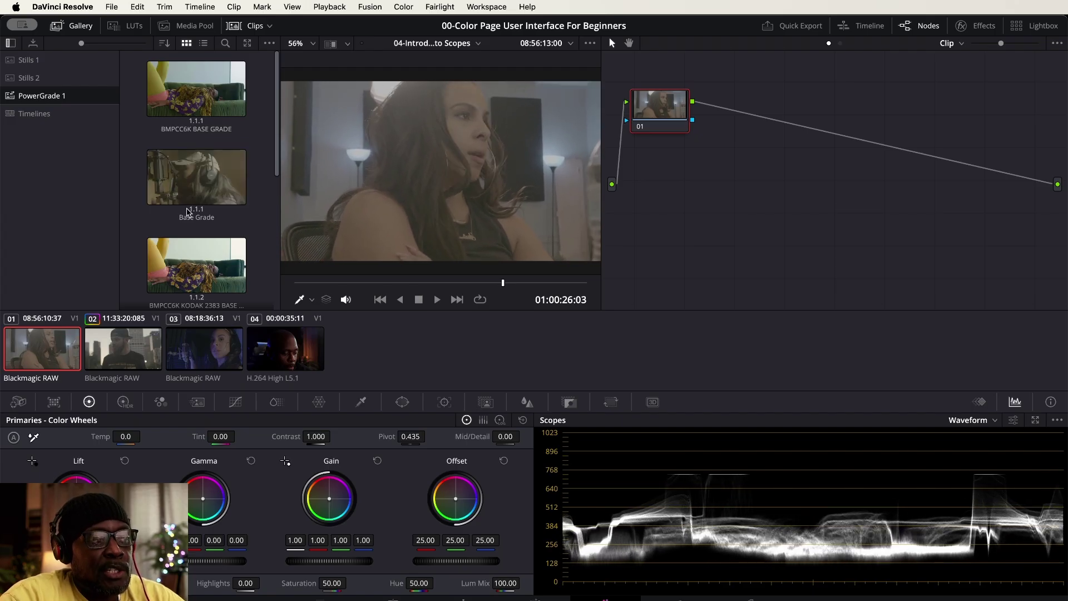
pyautogui.scroll(-3, 219, 183)
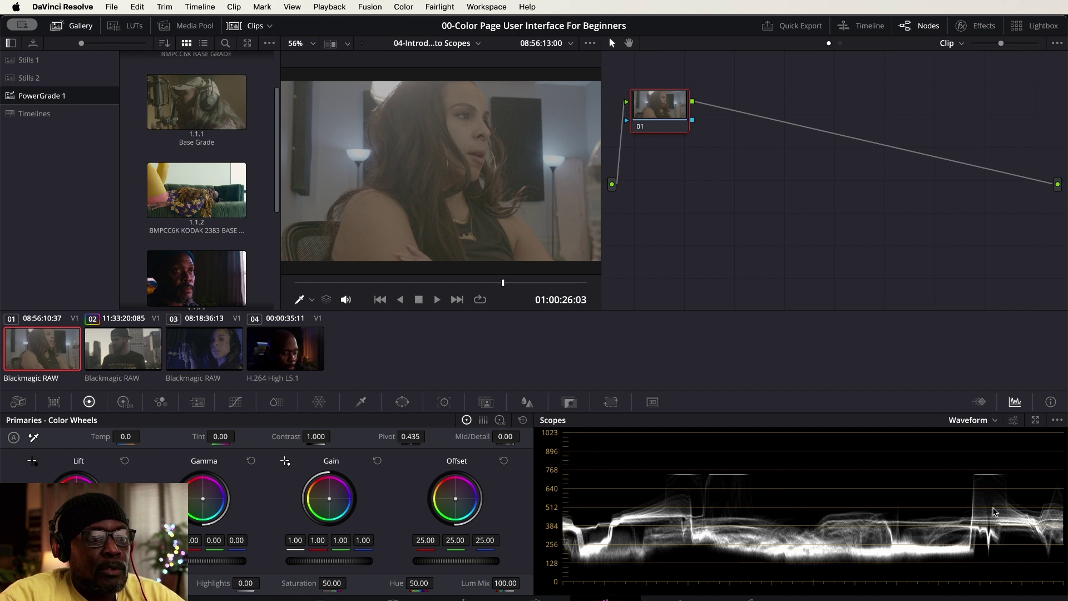
# Open the waveform scope in a floating window and place it beside the viewer so part of the image stays uncovered.
pyautogui.click(997, 422)
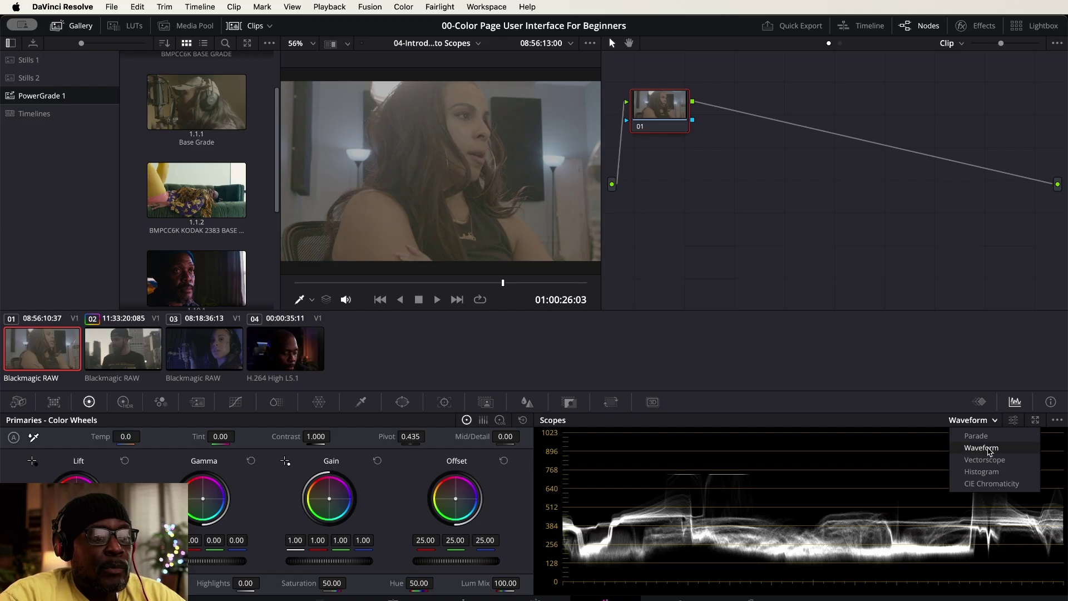
pyautogui.click(1038, 423)
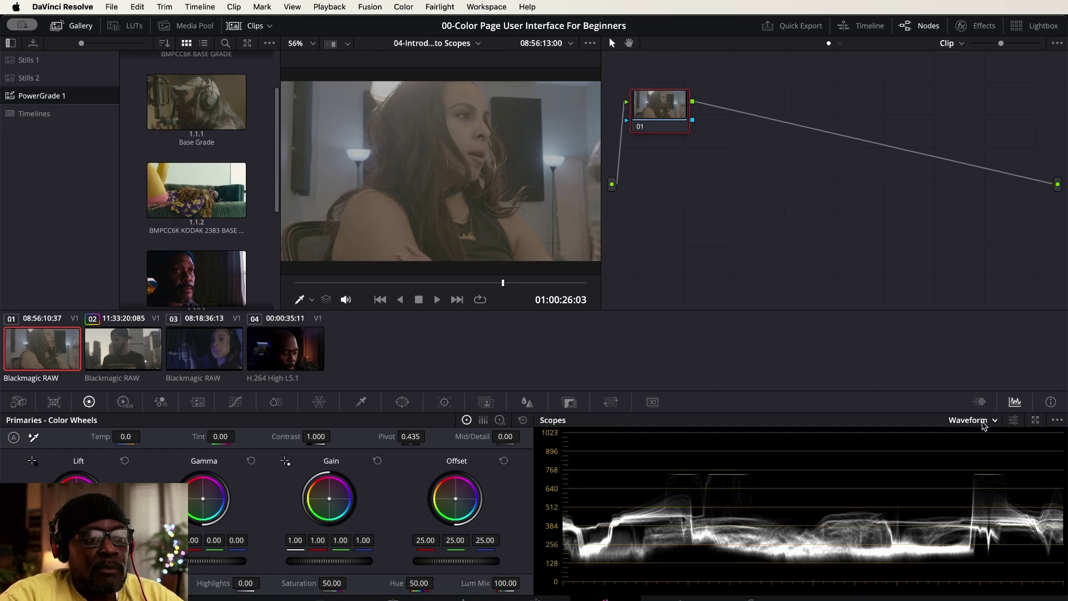
pyautogui.click(1036, 422)
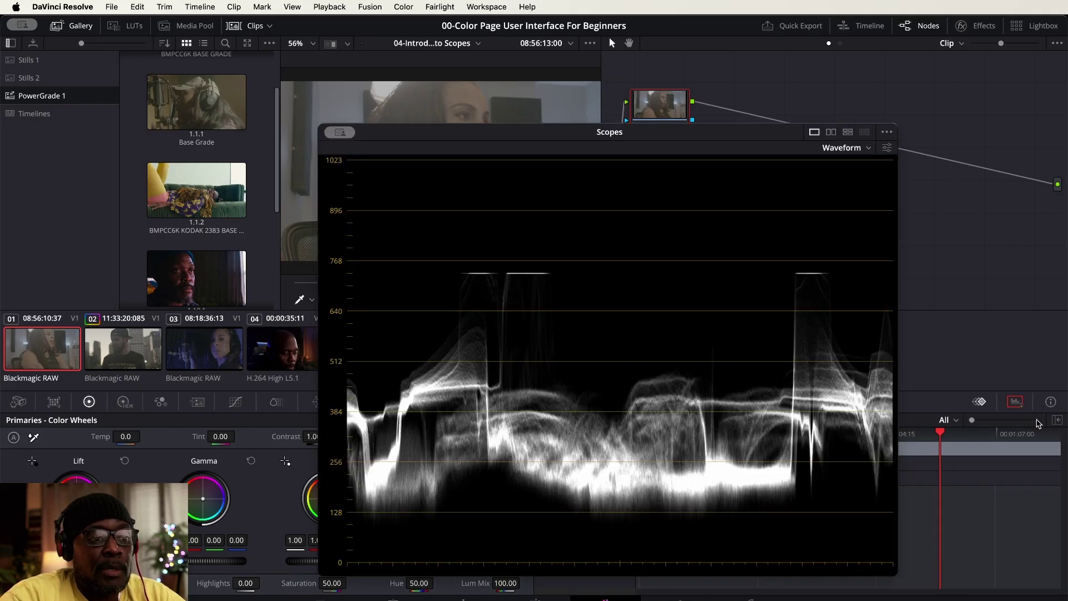
pyautogui.moveTo(764, 138); pyautogui.dragTo(756, 74)
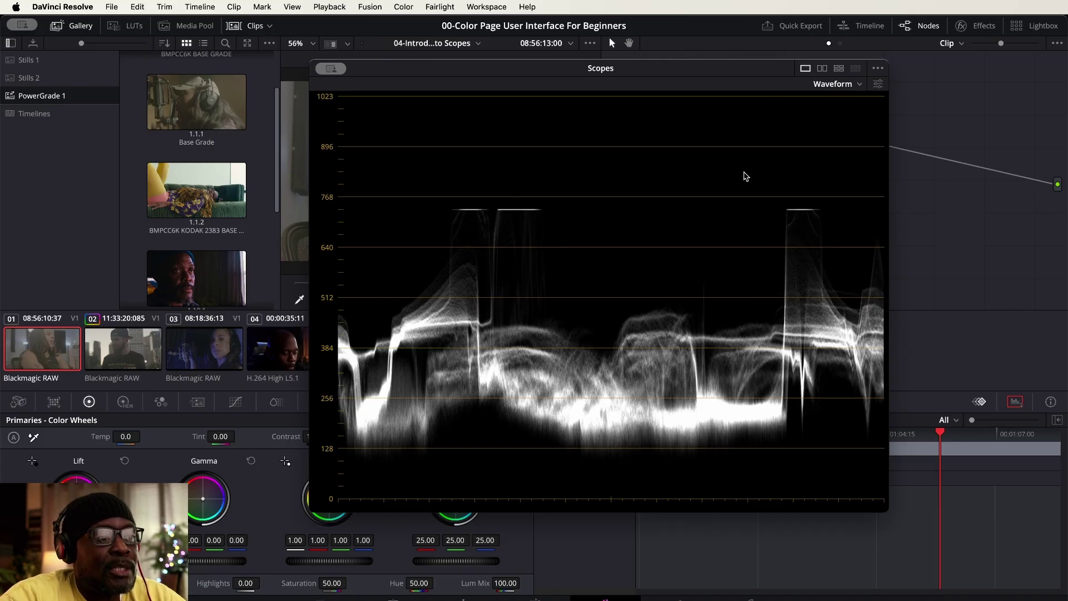
pyautogui.moveTo(771, 75); pyautogui.dragTo(895, 127)
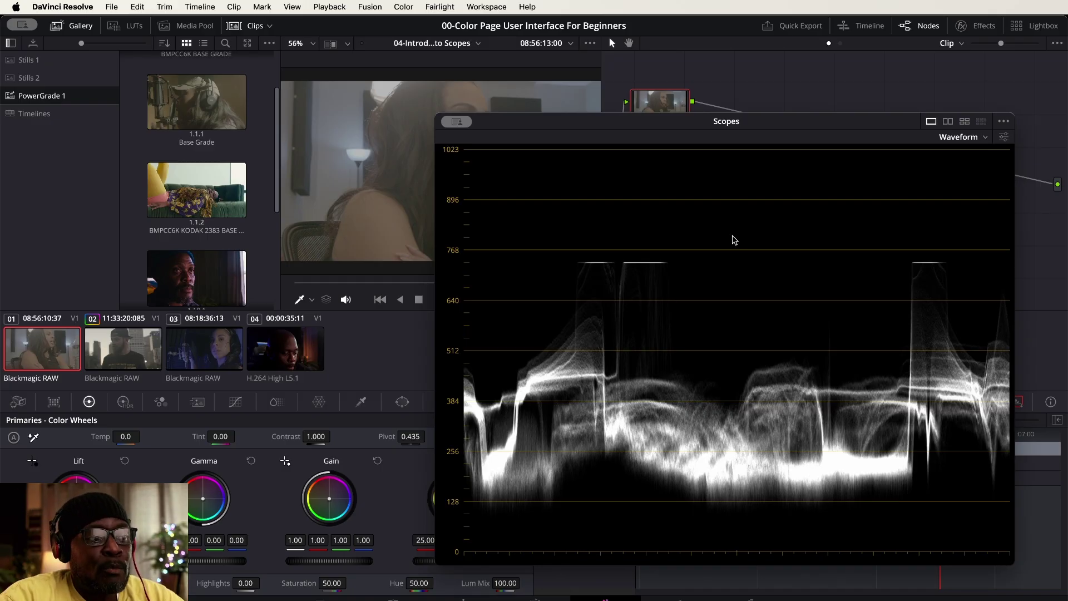
pyautogui.moveTo(695, 126); pyautogui.dragTo(760, 163)
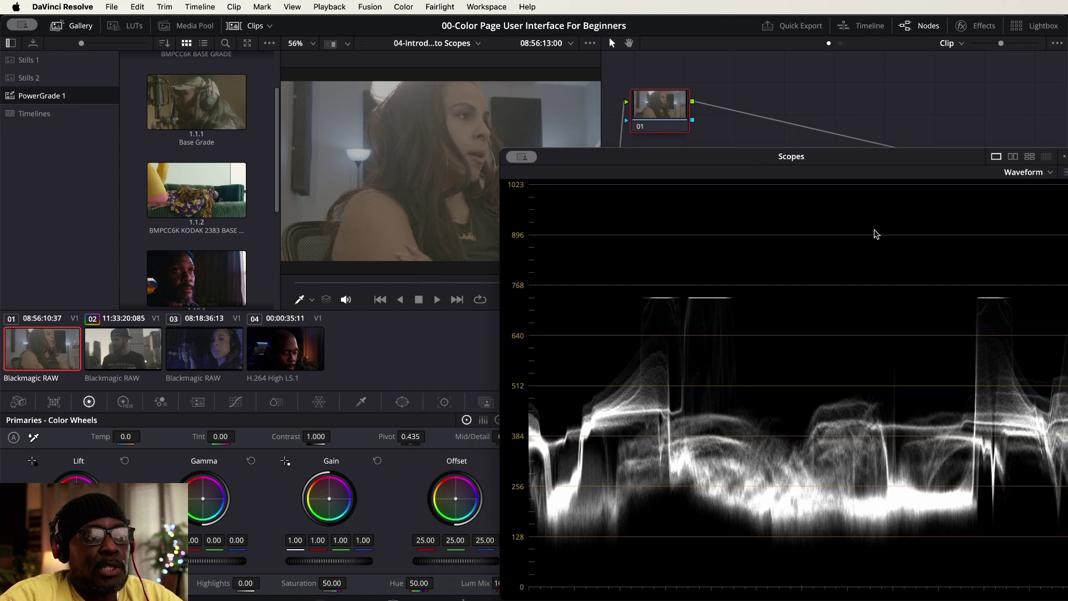
pyautogui.moveTo(897, 163); pyautogui.dragTo(850, 152)
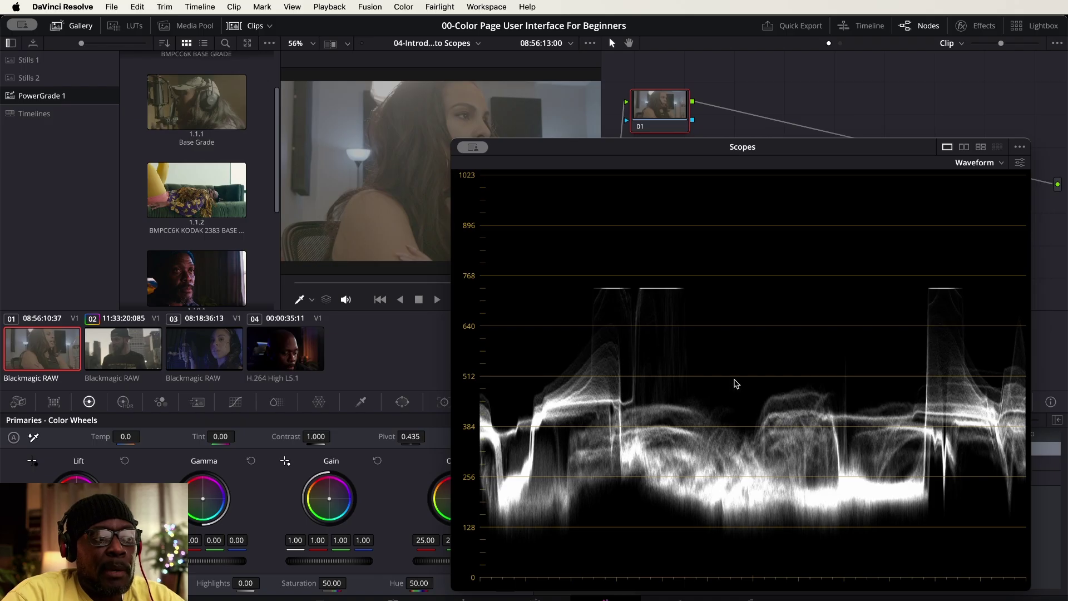
pyautogui.moveTo(844, 148); pyautogui.dragTo(823, 76)
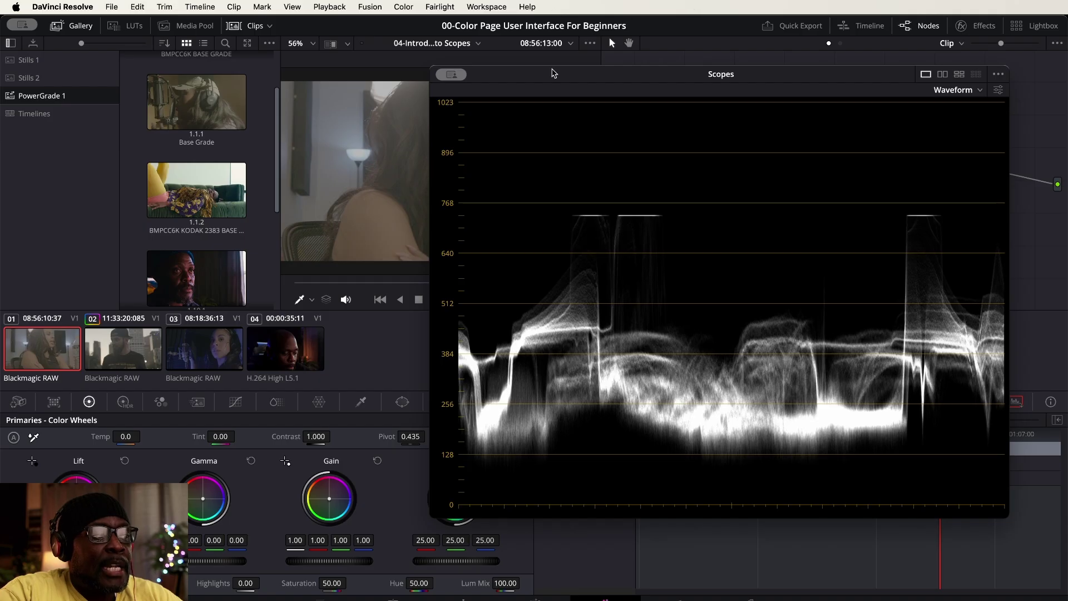
pyautogui.moveTo(843, 78); pyautogui.dragTo(884, 92)
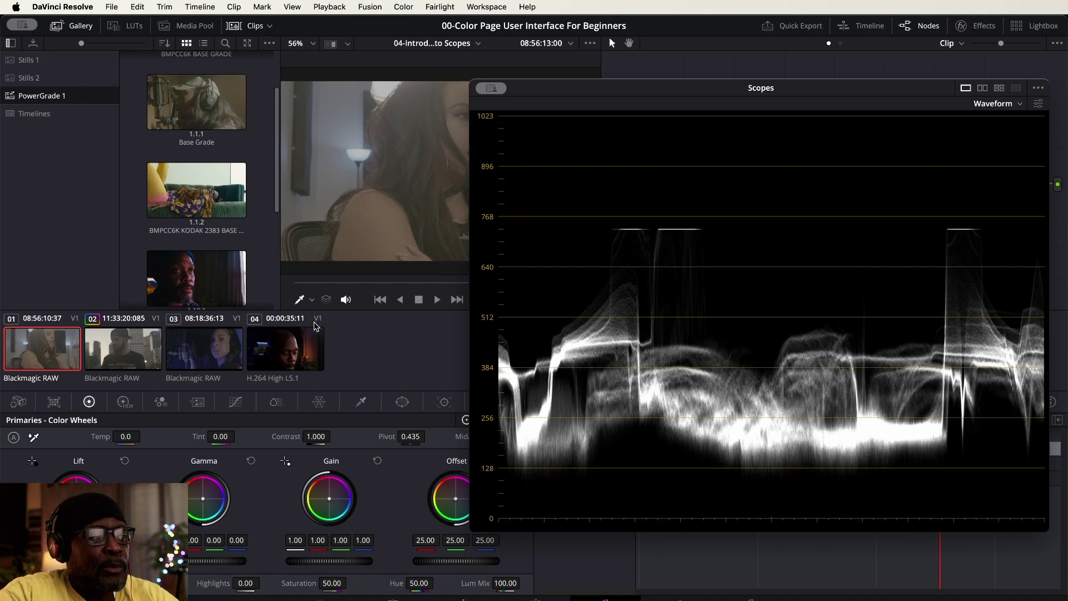
# Examine the waveforms of clips 02 and 03, and move and shrink the Scopes window to uncover more of the viewer.
pyautogui.click(131, 355)
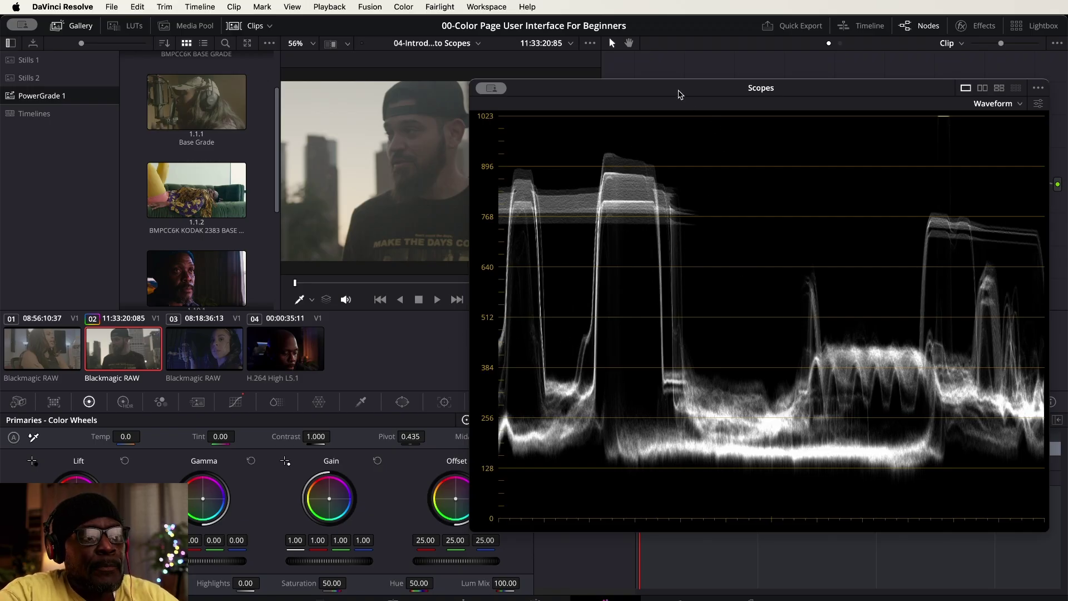
pyautogui.moveTo(681, 95); pyautogui.dragTo(709, 95)
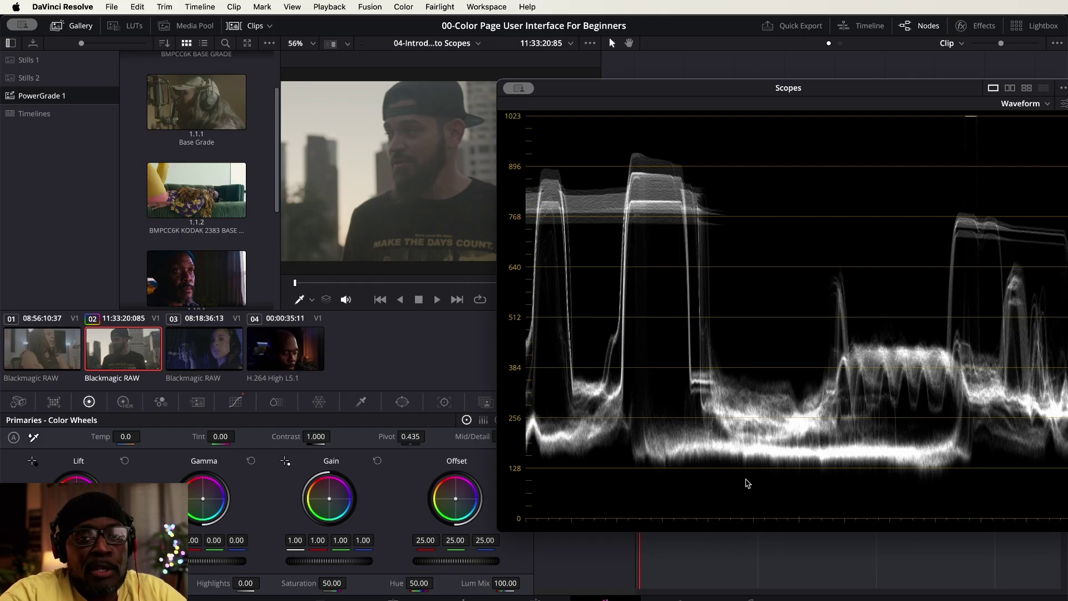
pyautogui.click(206, 354)
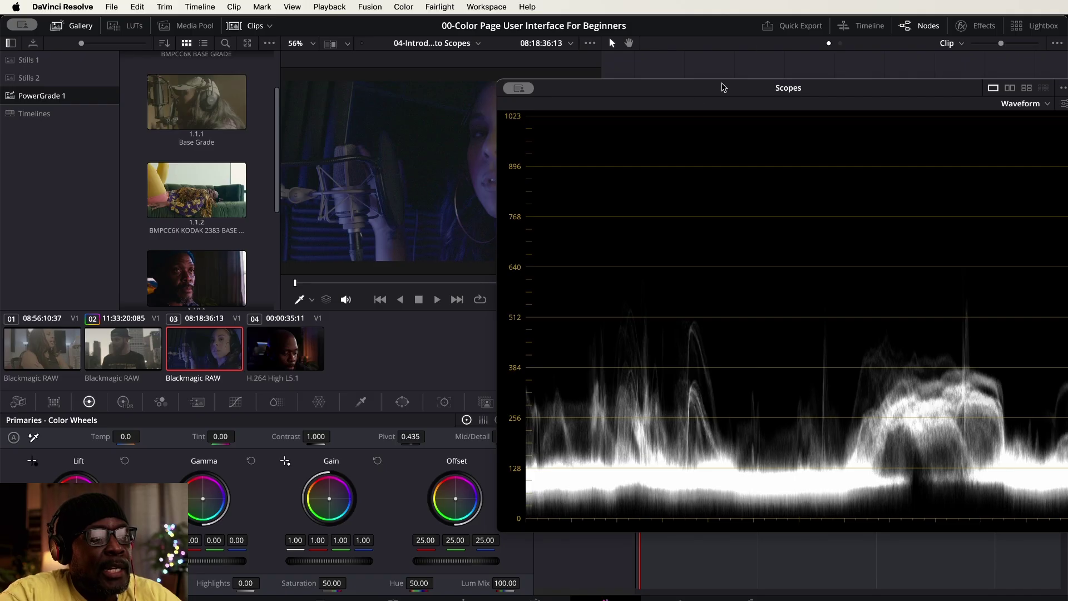
pyautogui.moveTo(699, 100); pyautogui.dragTo(675, 200)
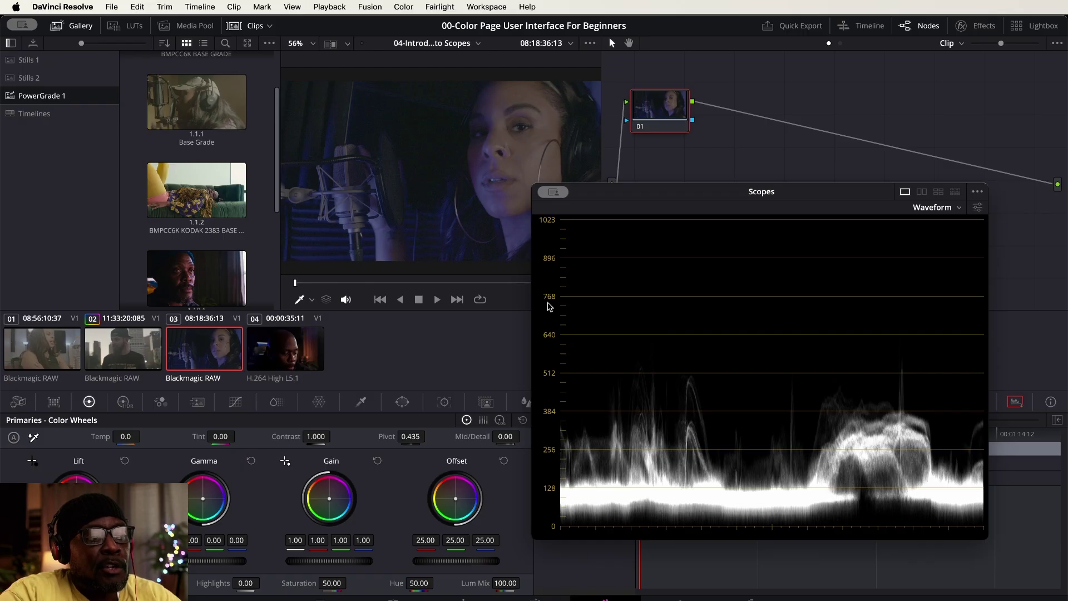
# Inspect the shadow areas around the microphone in clip 03 up close, and return the viewer to 42% zoom.
pyautogui.scroll(5, 356, 167)
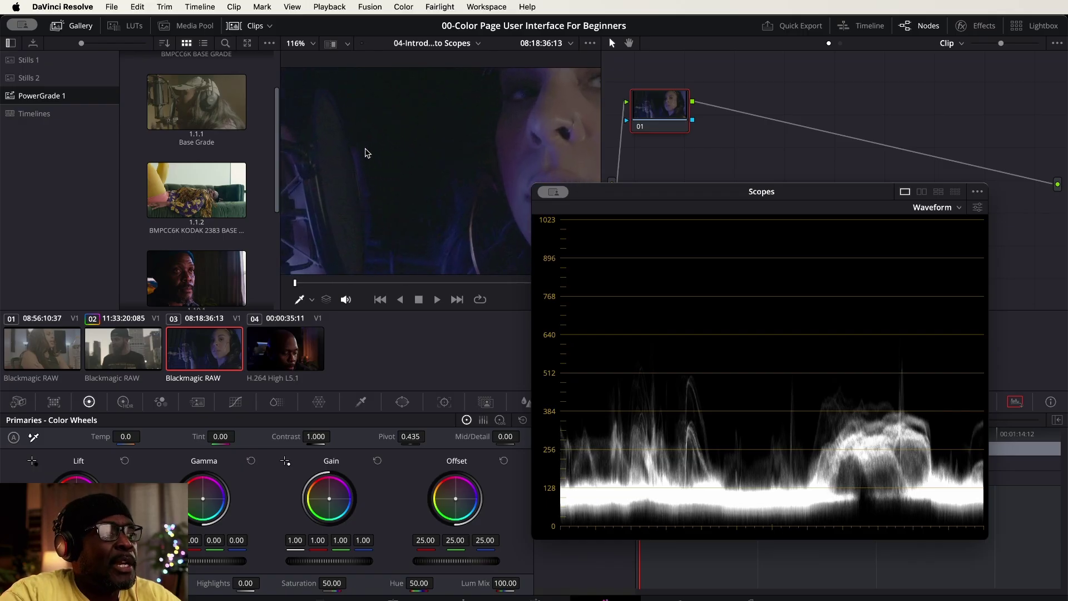
pyautogui.scroll(-2, 366, 153)
pyautogui.moveTo(365, 153); pyautogui.dragTo(429, 156)
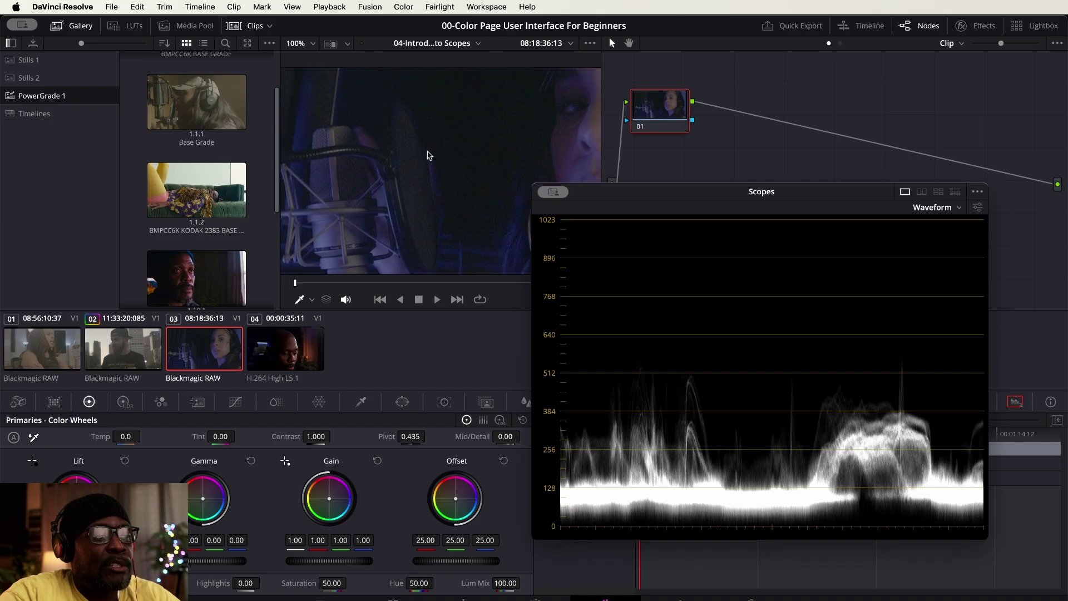
pyautogui.scroll(-4, 428, 155)
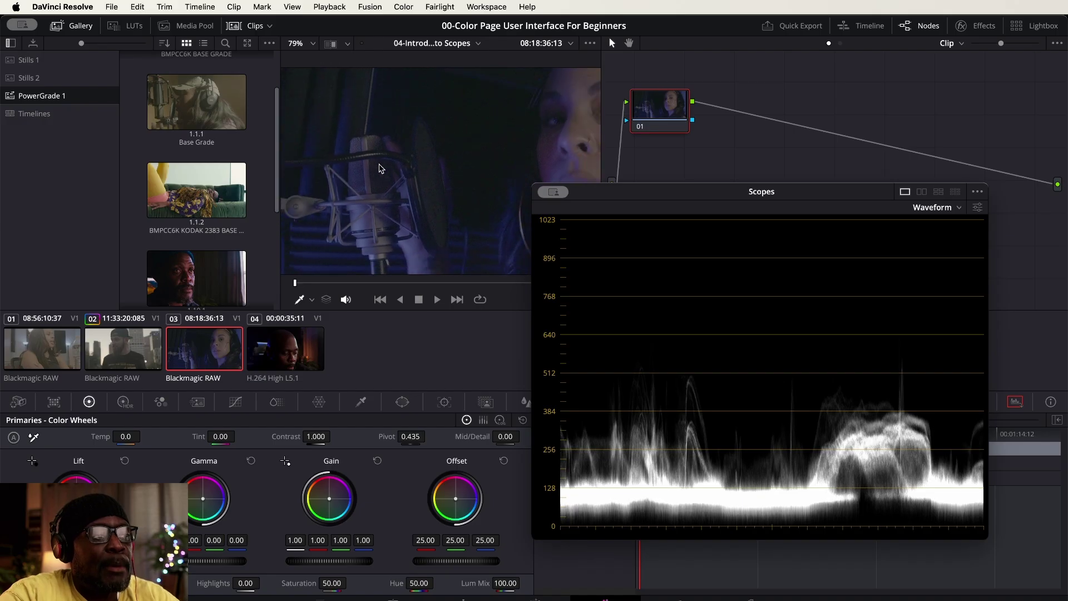
pyautogui.scroll(-3, 380, 169)
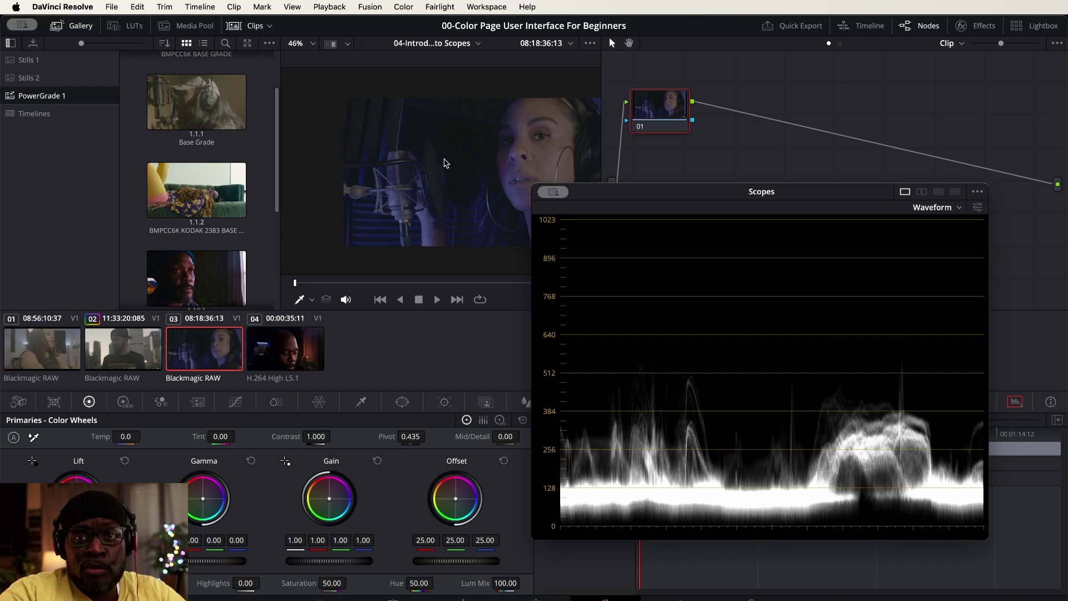
pyautogui.scroll(-1, 446, 164)
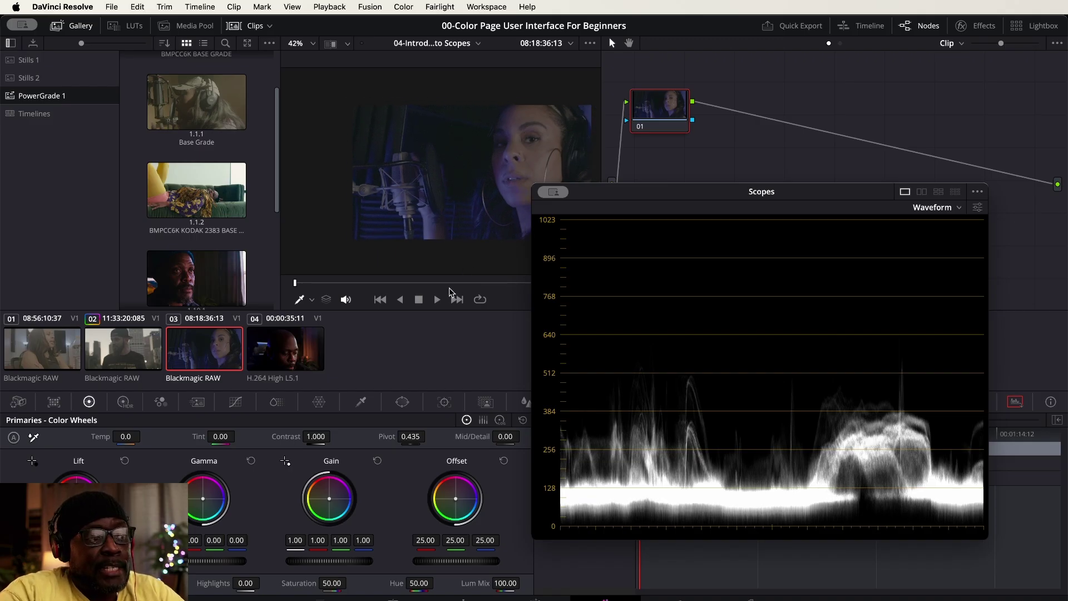
# Go through clips 01 to 04 to compare their waveforms, and enlarge clip 04 in the viewer to 65%.
pyautogui.click(56, 349)
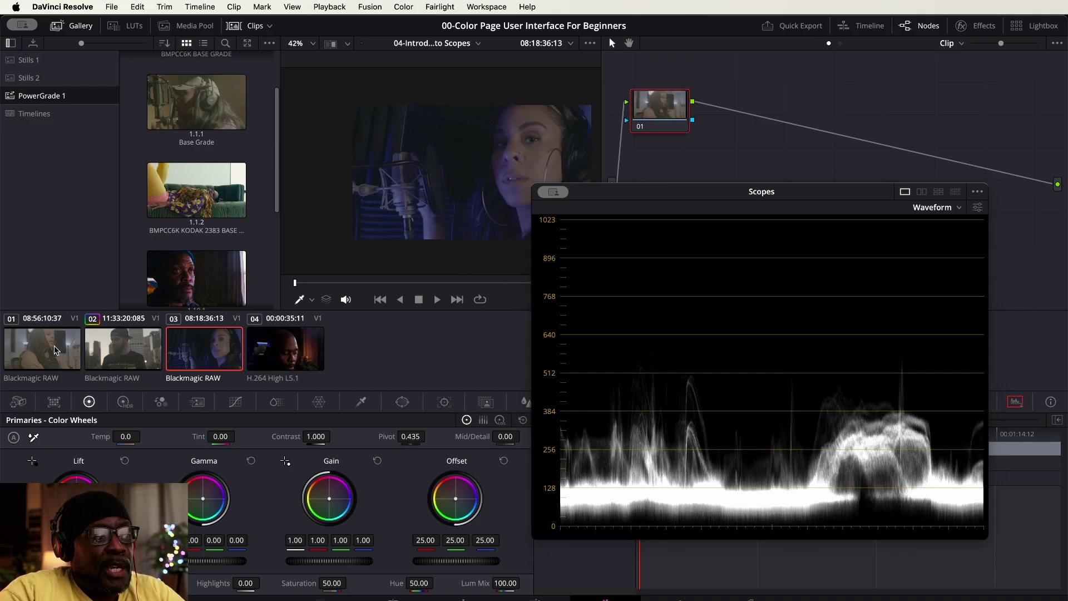
pyautogui.click(134, 345)
pyautogui.click(191, 347)
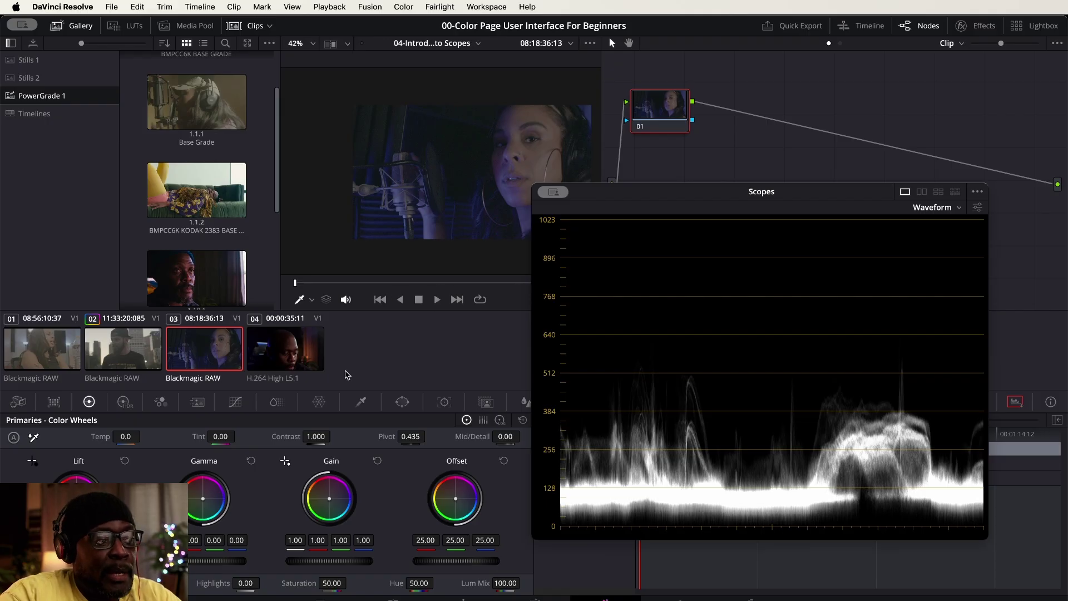
pyautogui.click(306, 352)
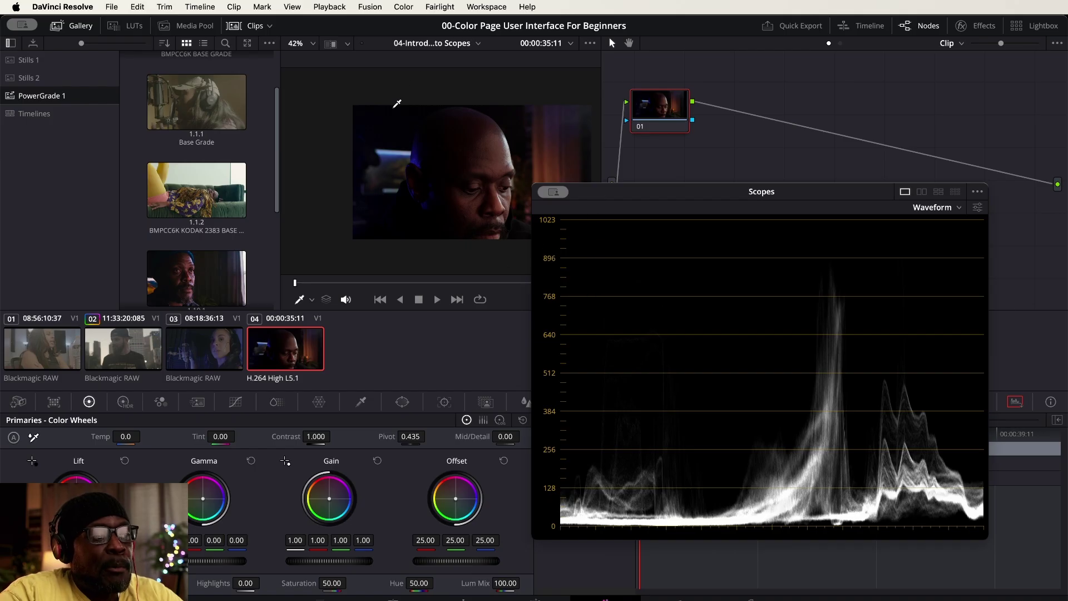
pyautogui.scroll(3, 406, 87)
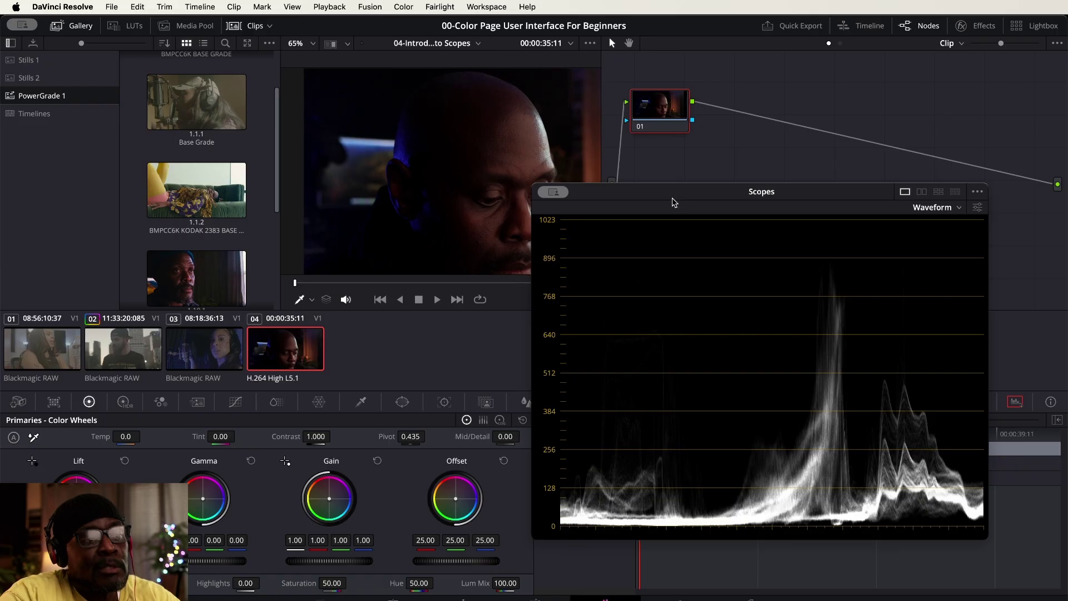
# Select clip 01 and switch the scope from Waveform to Parade, keeping the Scopes window below and beside the viewer image.
pyautogui.moveTo(674, 202); pyautogui.dragTo(736, 222)
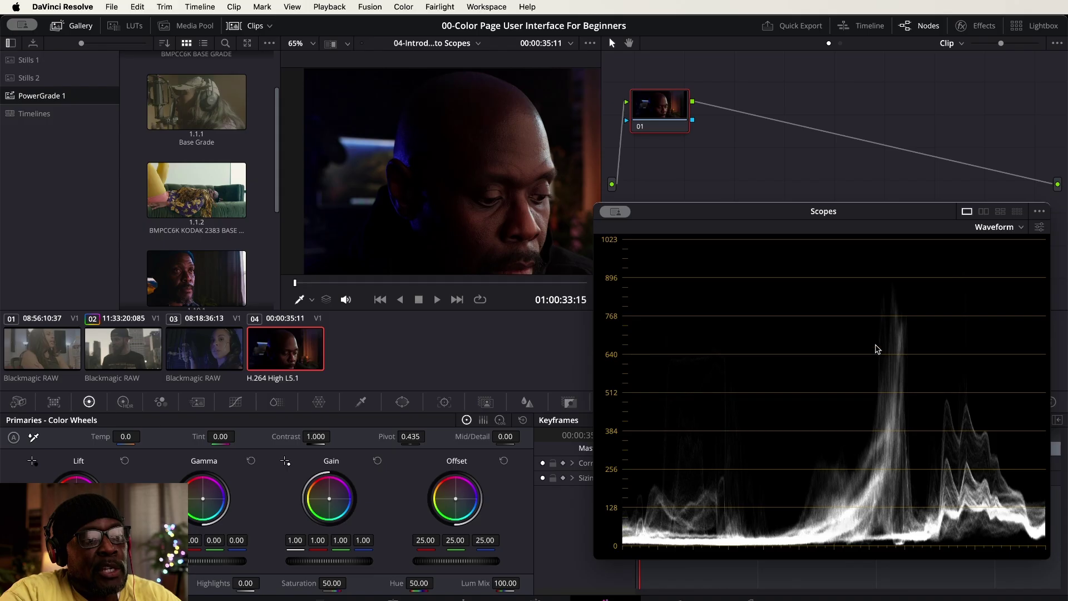
pyautogui.moveTo(903, 217); pyautogui.dragTo(896, 202)
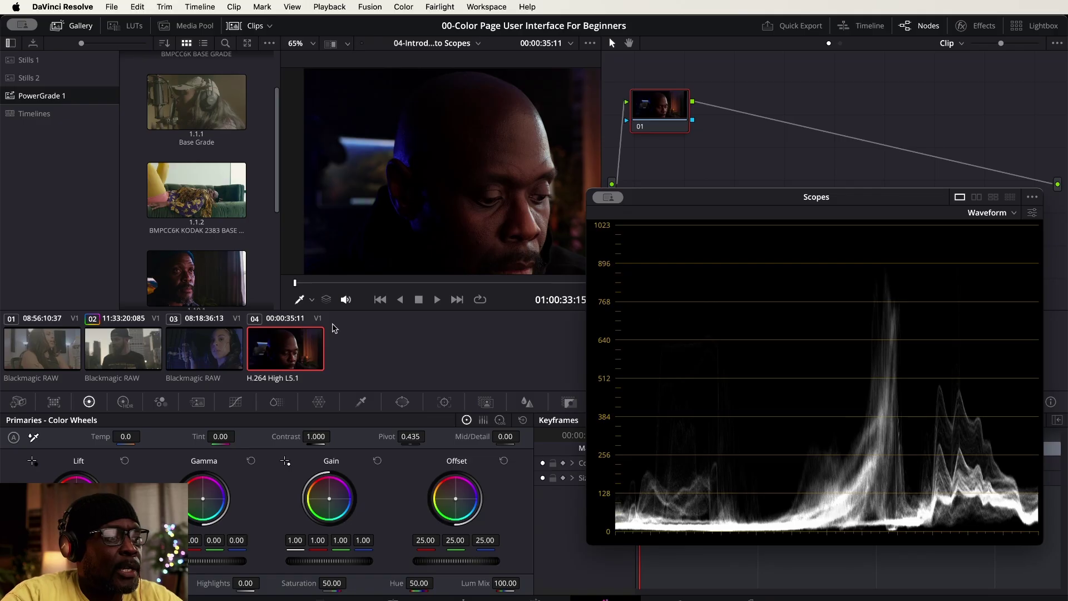
pyautogui.click(59, 355)
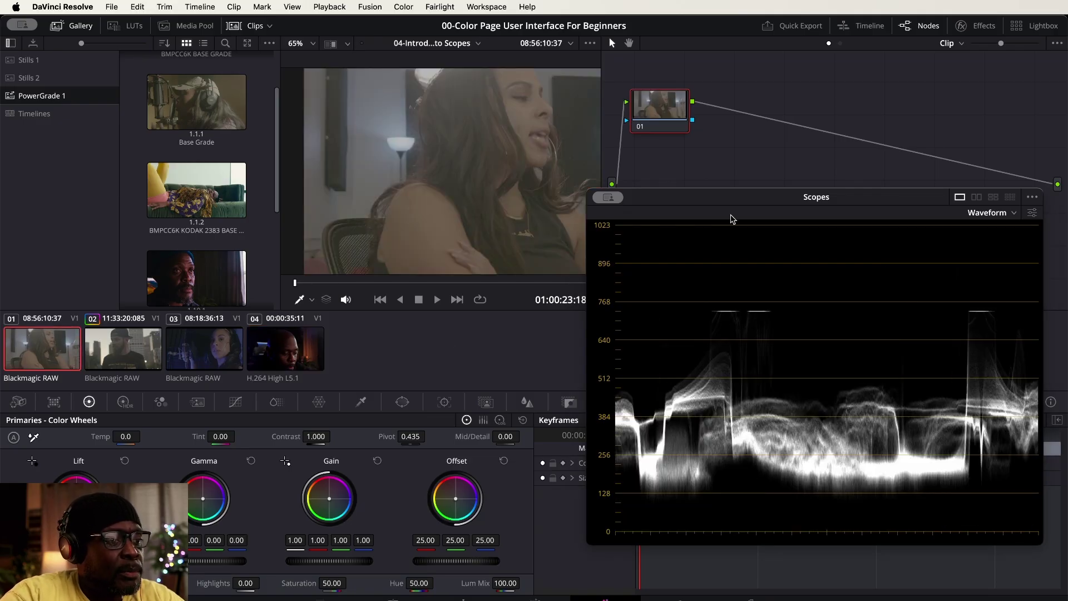
pyautogui.moveTo(740, 204); pyautogui.dragTo(742, 216)
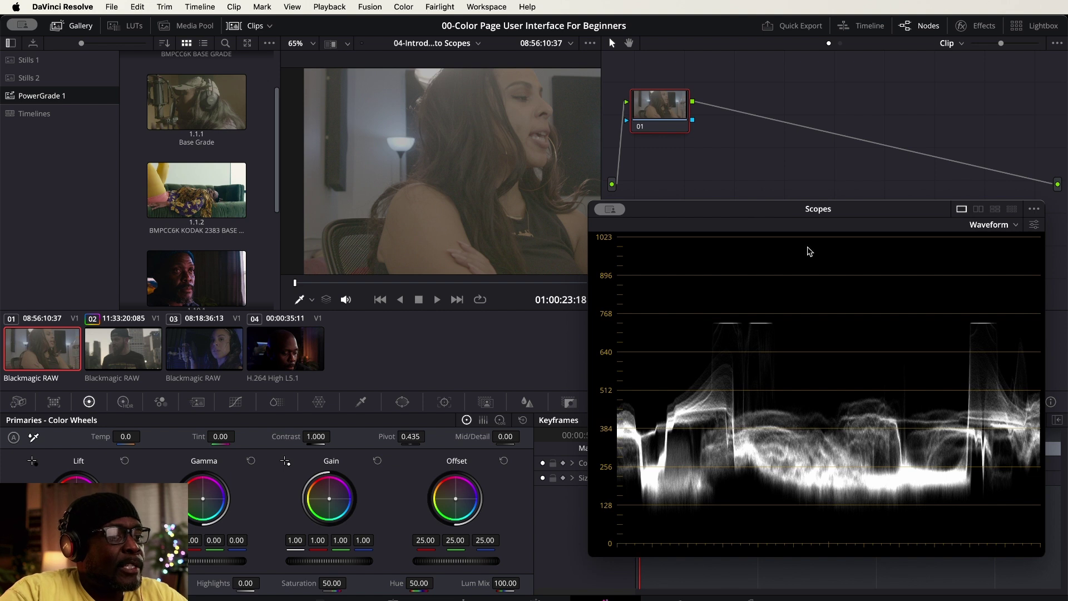
pyautogui.click(1015, 227)
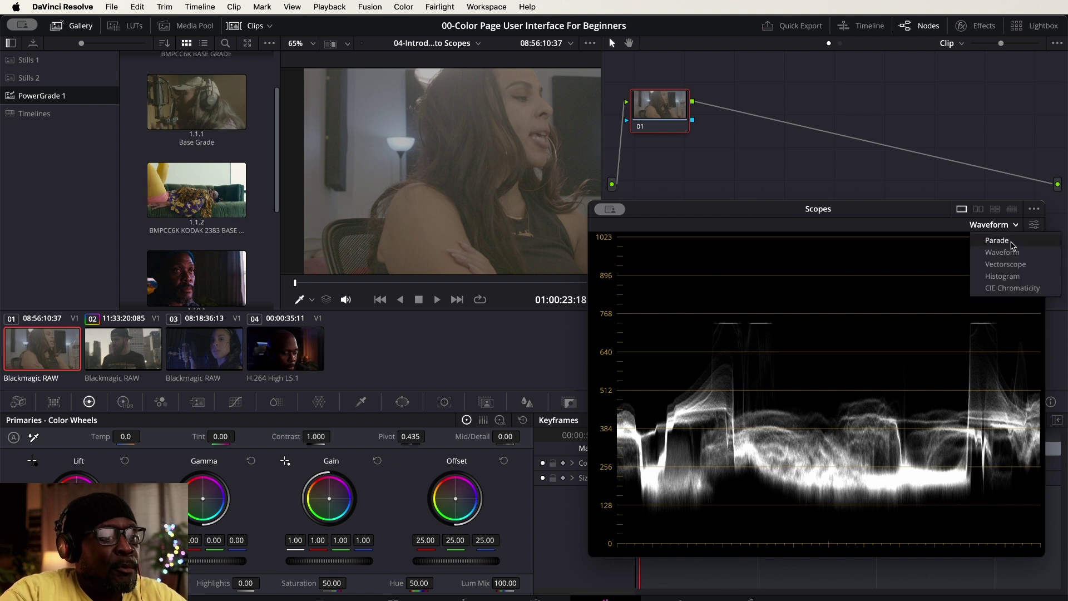
pyautogui.click(1013, 244)
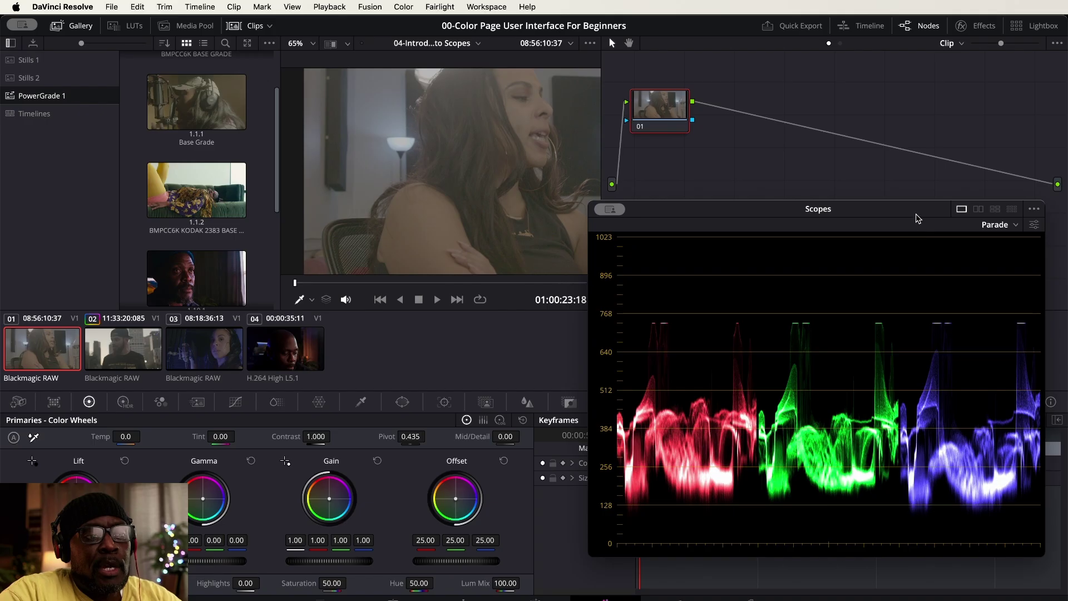
# Reposition the Scopes window over the node and keyframe areas so the viewer image and the Offset values stay uncovered.
pyautogui.moveTo(918, 221); pyautogui.dragTo(922, 233)
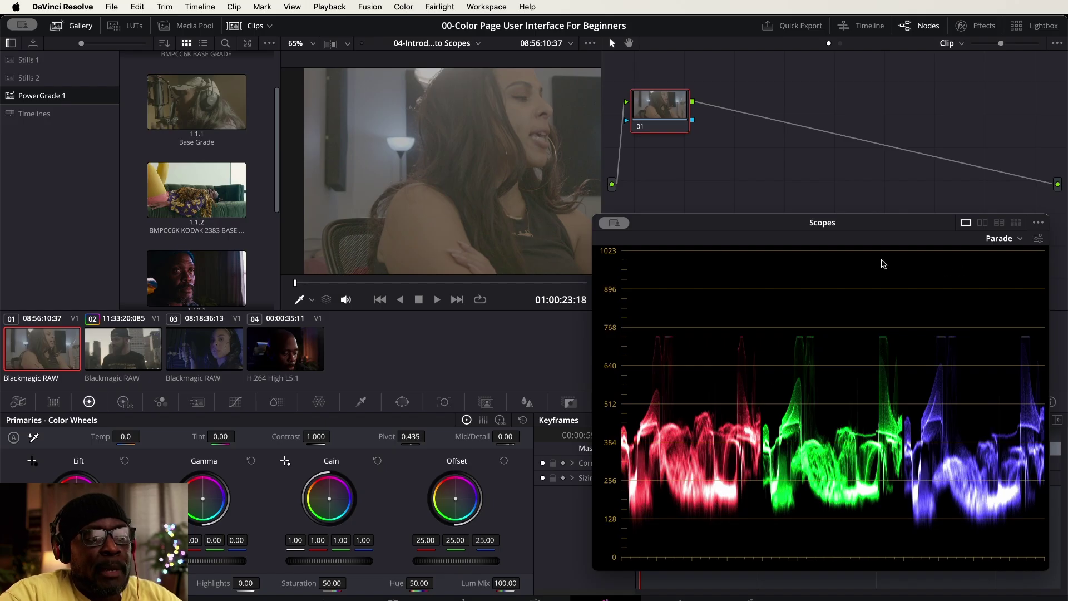
pyautogui.moveTo(893, 229); pyautogui.dragTo(854, 205)
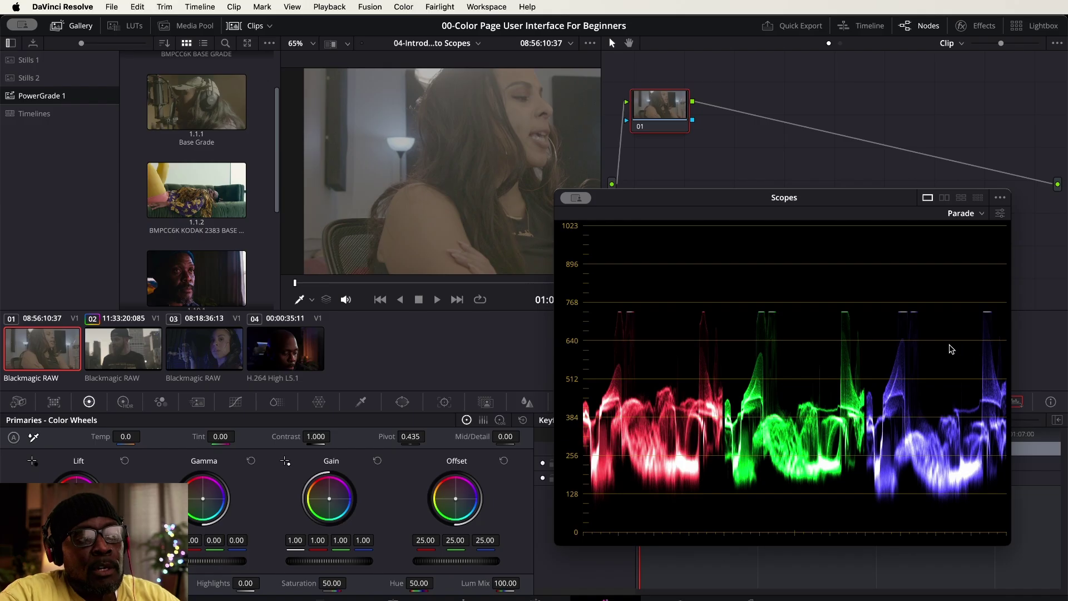
pyautogui.moveTo(868, 198); pyautogui.dragTo(910, 204)
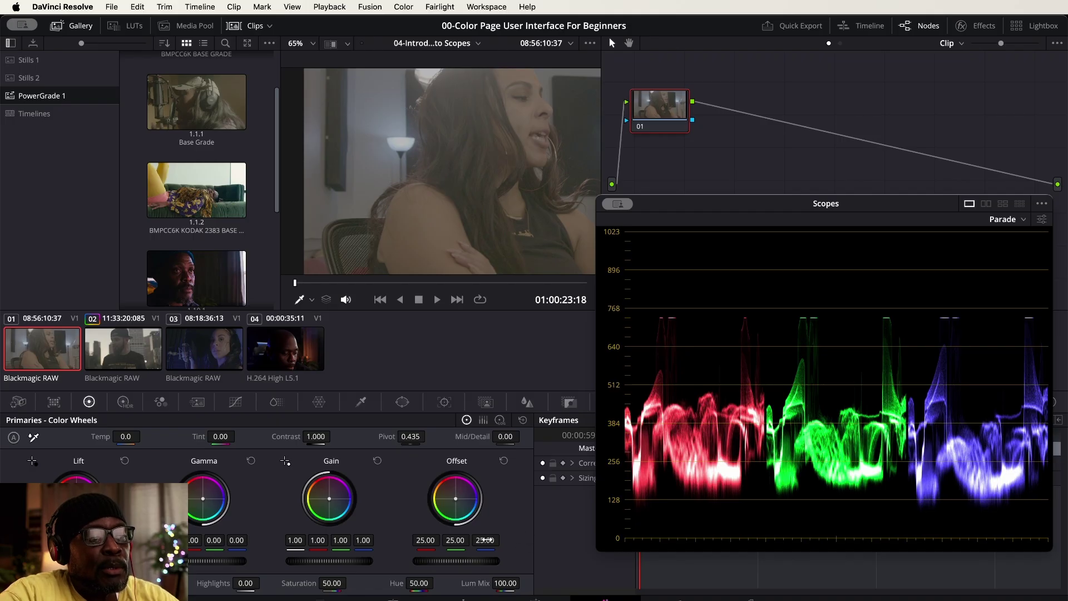
# Try separate Offset channels on clip 01, blue 12.12, green 14.68 and red 17.40, plus an overall raise, resetting the Offset after each demonstration.
pyautogui.moveTo(485, 540); pyautogui.dragTo(454, 540)
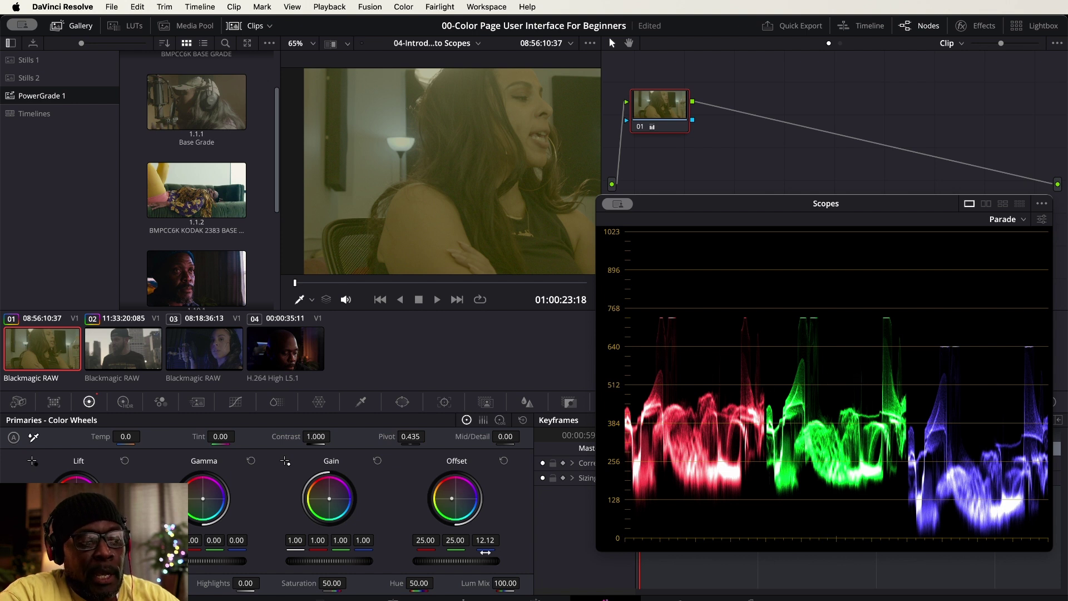
pyautogui.click(504, 461)
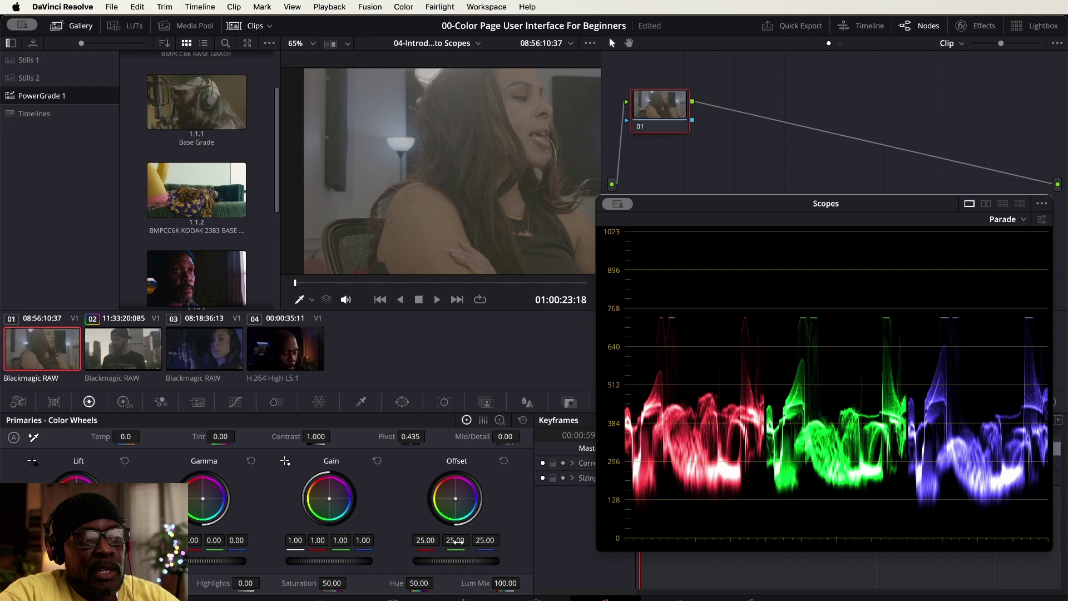
pyautogui.moveTo(455, 542); pyautogui.dragTo(403, 542)
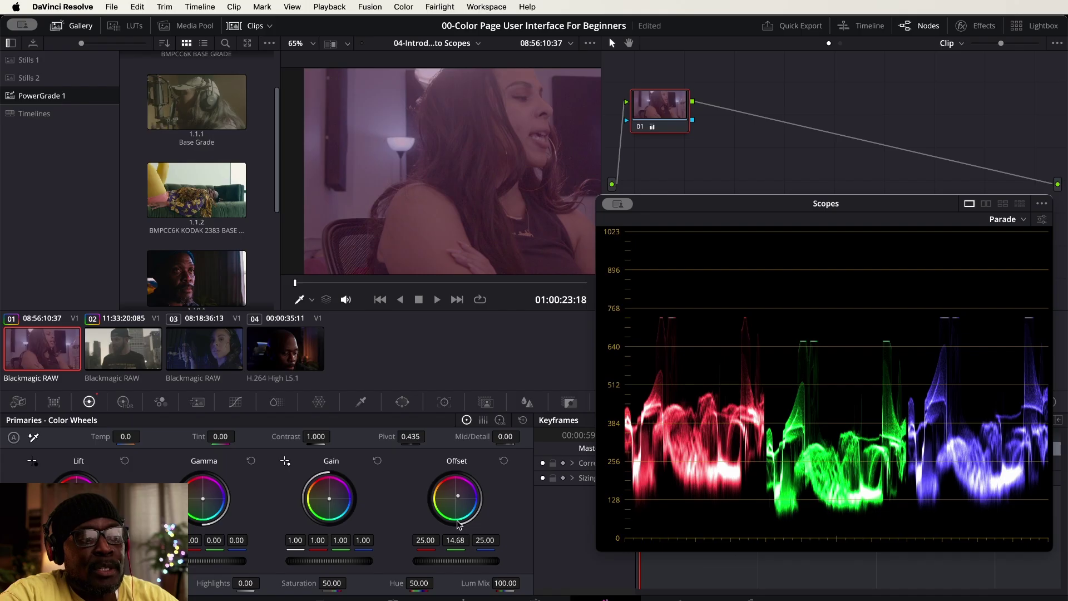
pyautogui.moveTo(426, 542); pyautogui.dragTo(408, 541)
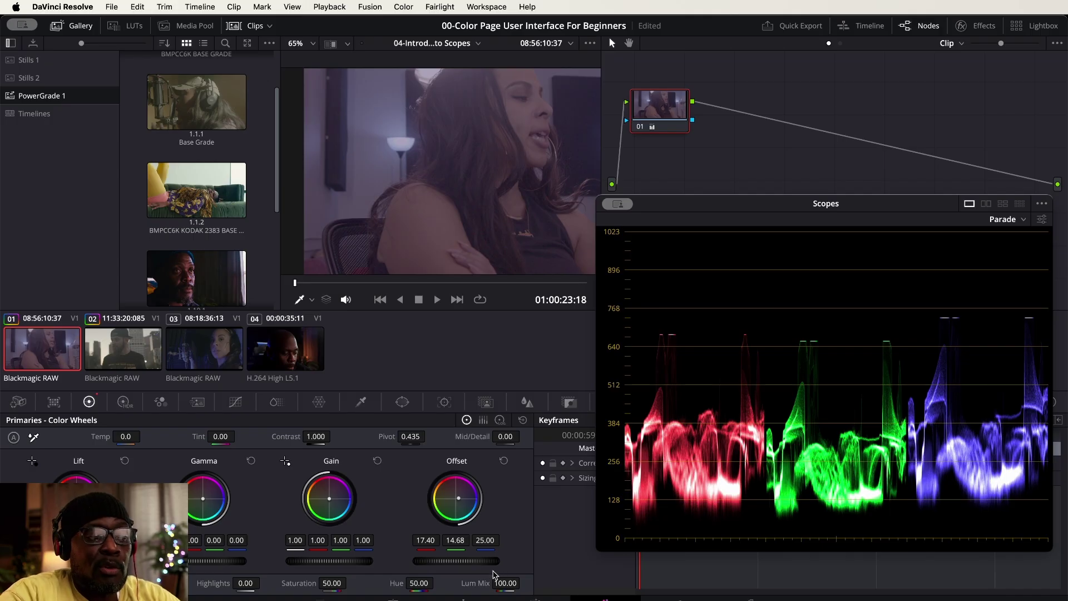
pyautogui.moveTo(453, 562)
pyautogui.mouseDown()
pyautogui.moveTo(490, 562)
pyautogui.moveTo(445, 562)
pyautogui.mouseUp()
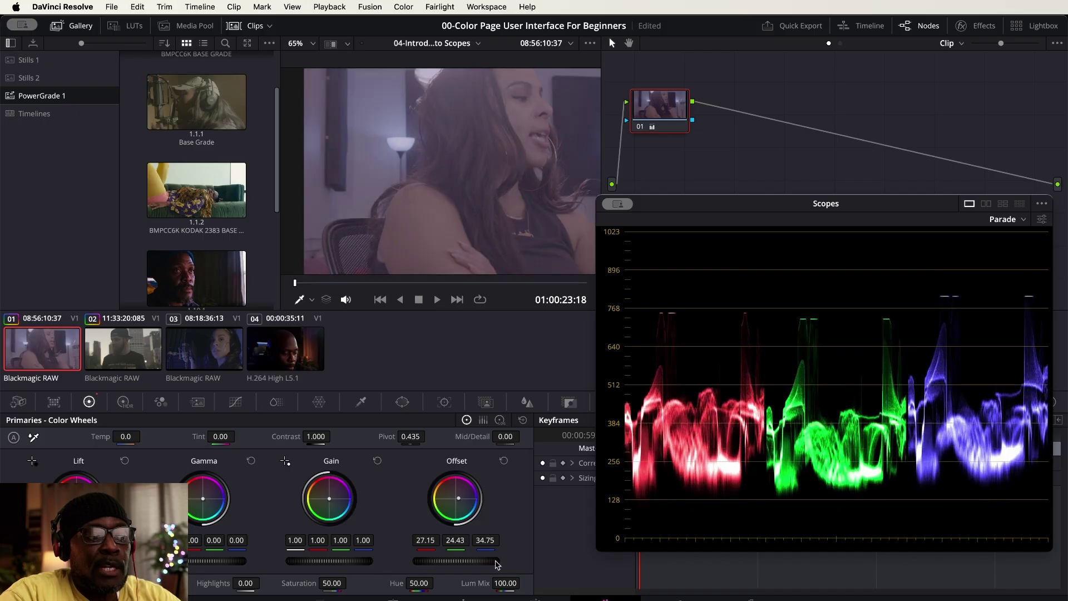
pyautogui.click(504, 462)
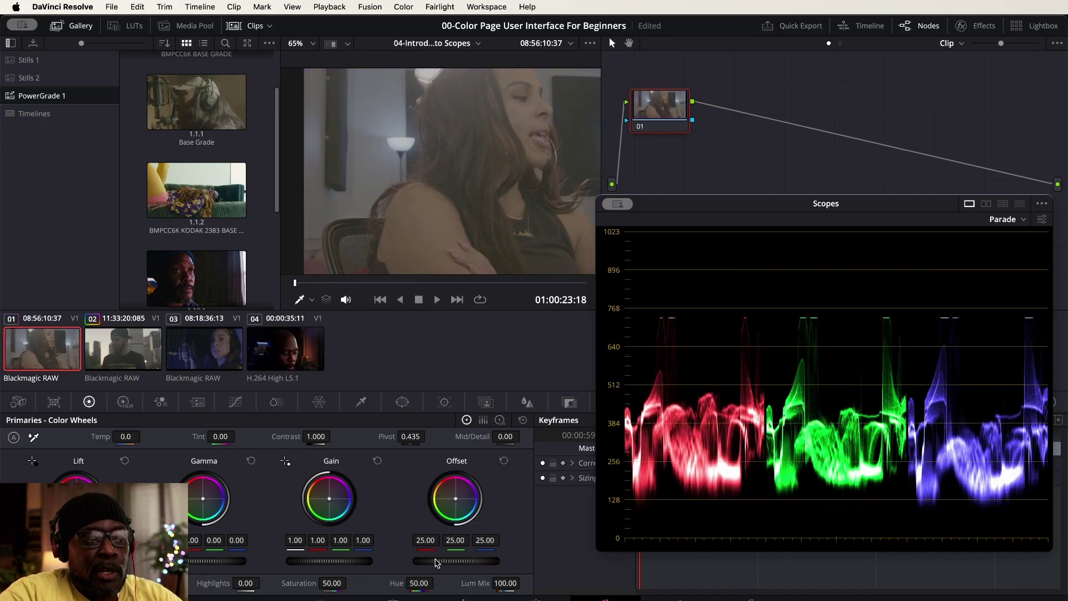
# Try an Offset of 43.95 in all channels, blue at 21.55, and a 44.59, 37.71, 42.99 mix, and reset the Offset.
pyautogui.moveTo(434, 563); pyautogui.dragTo(481, 562)
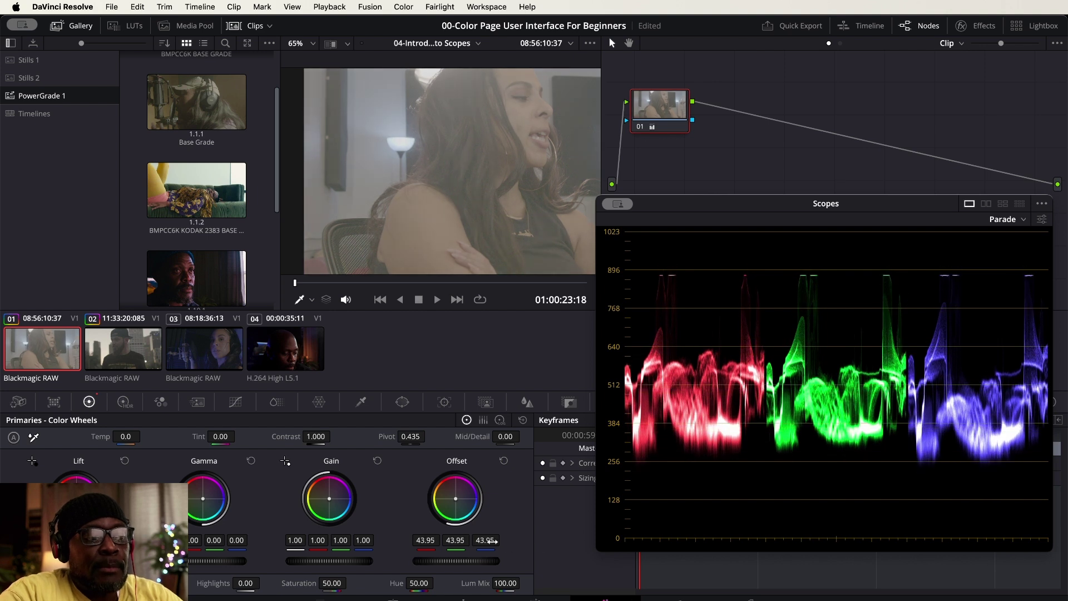
pyautogui.moveTo(485, 540)
pyautogui.mouseDown()
pyautogui.moveTo(510, 539)
pyautogui.moveTo(460, 540)
pyautogui.mouseUp()
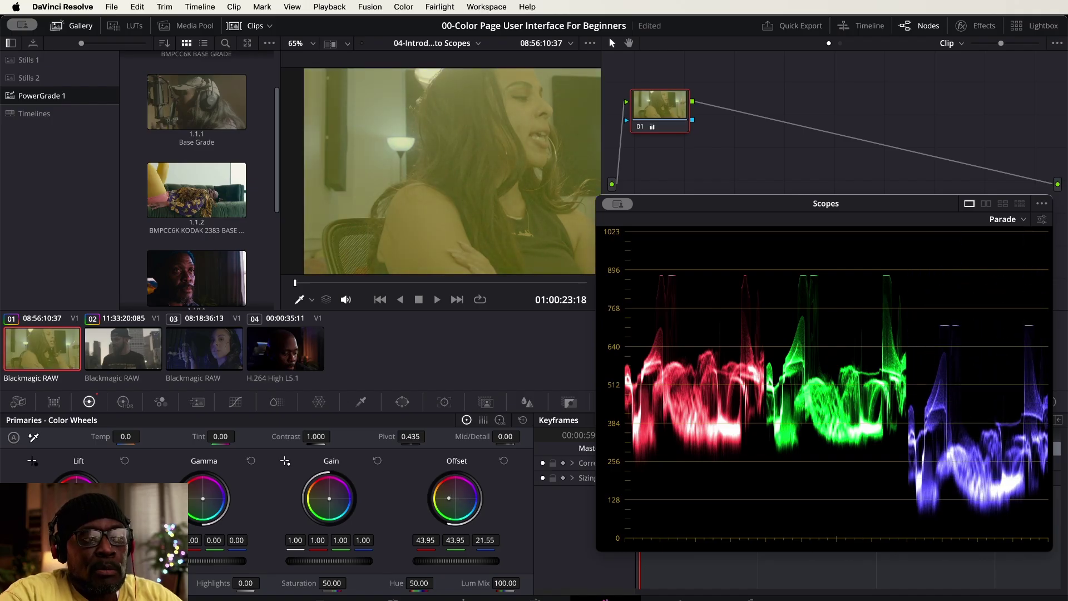
pyautogui.moveTo(460, 540)
pyautogui.mouseDown()
pyautogui.moveTo(495, 539)
pyautogui.moveTo(428, 535)
pyautogui.mouseUp()
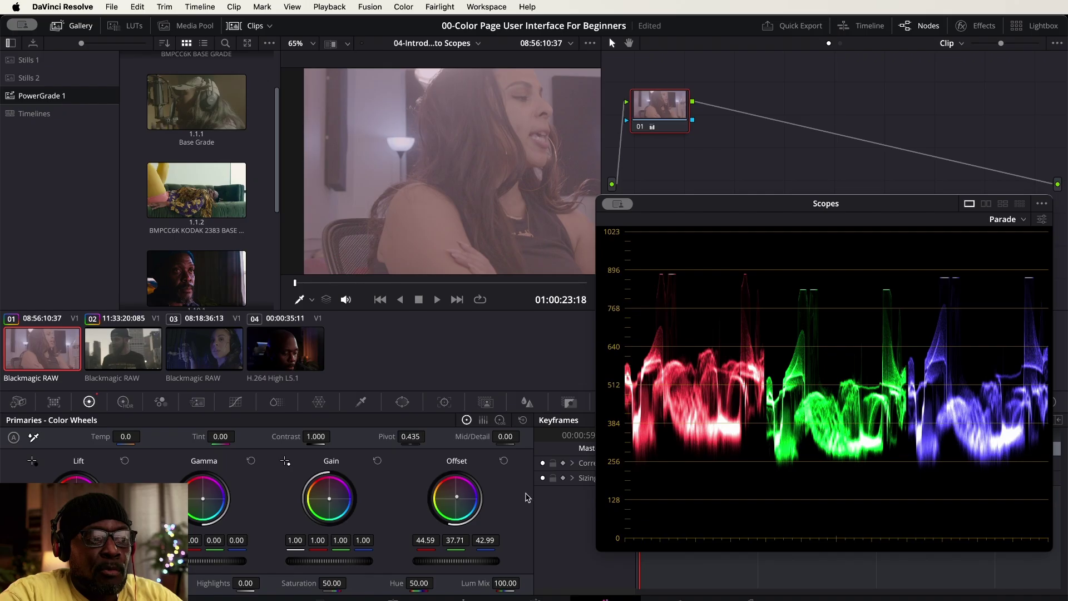
pyautogui.click(504, 461)
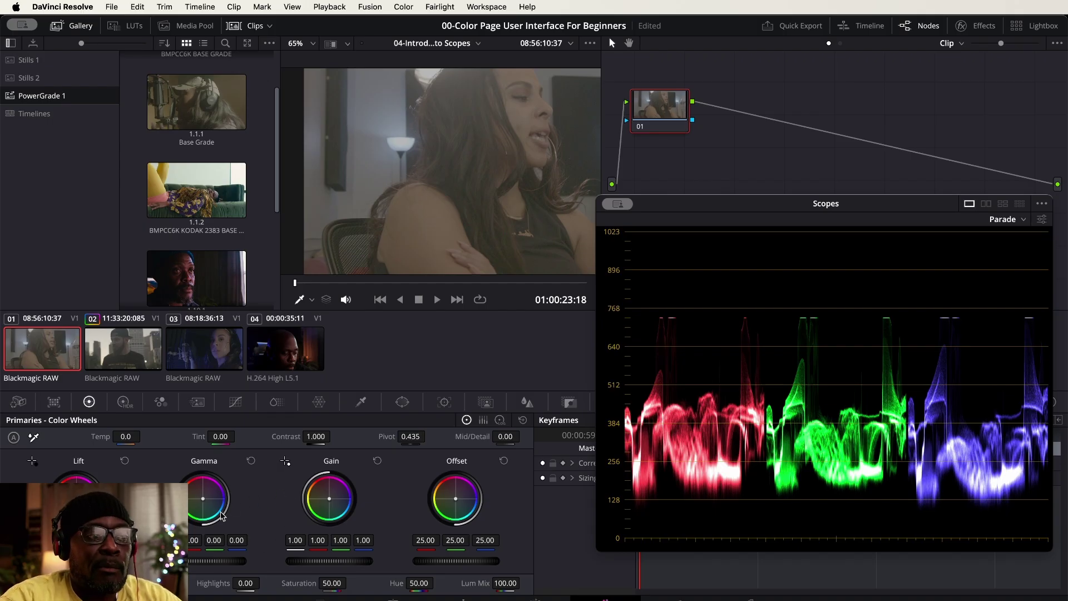
# Save the project and switch the scope from Parade to Vectorscope.
pyautogui.press('super+s')
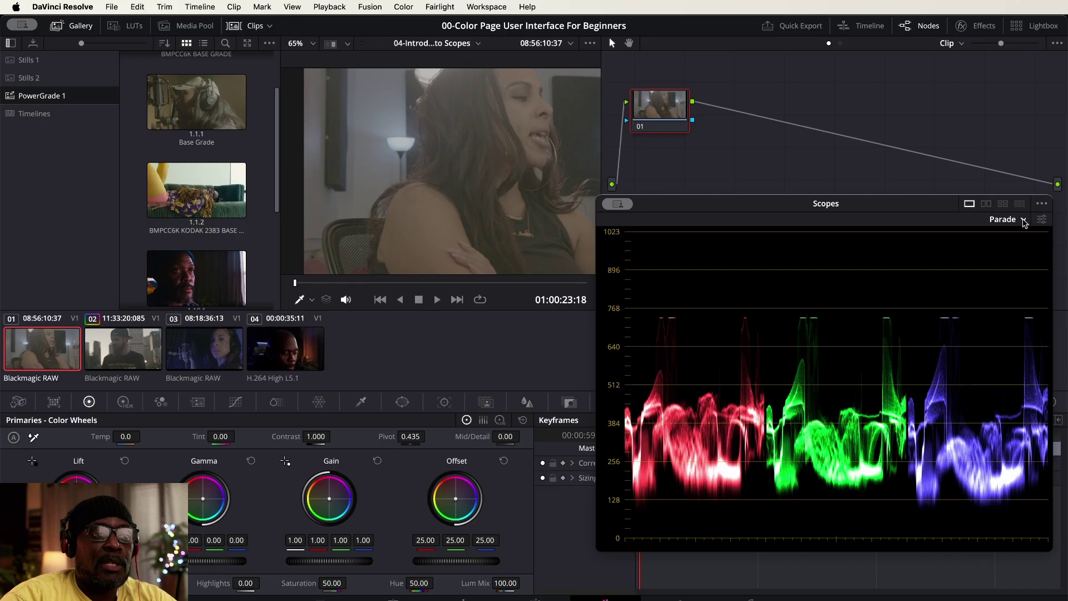
pyautogui.click(1024, 220)
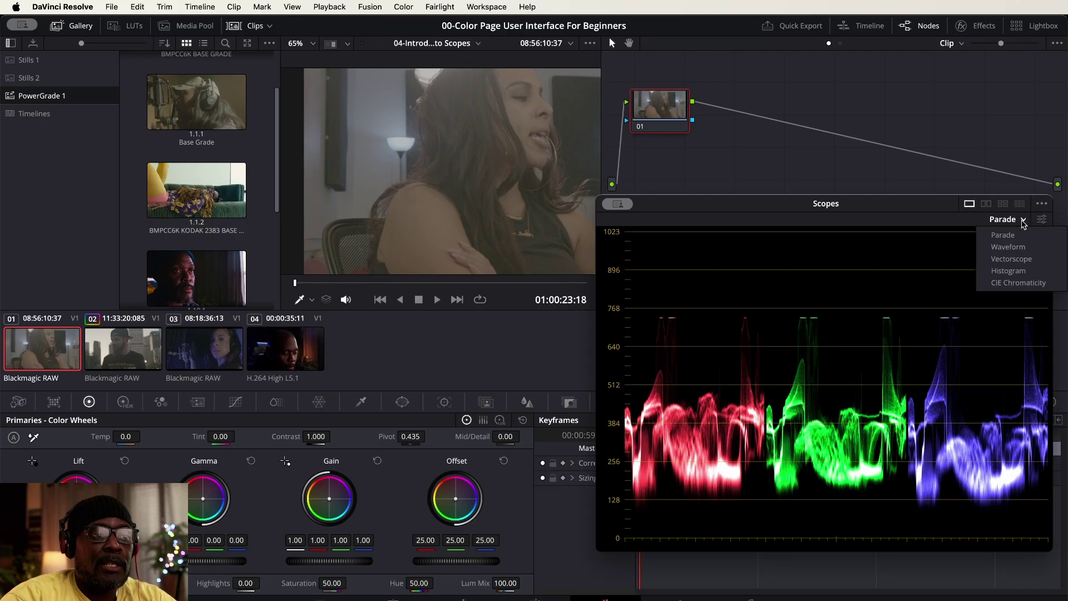
pyautogui.click(1022, 260)
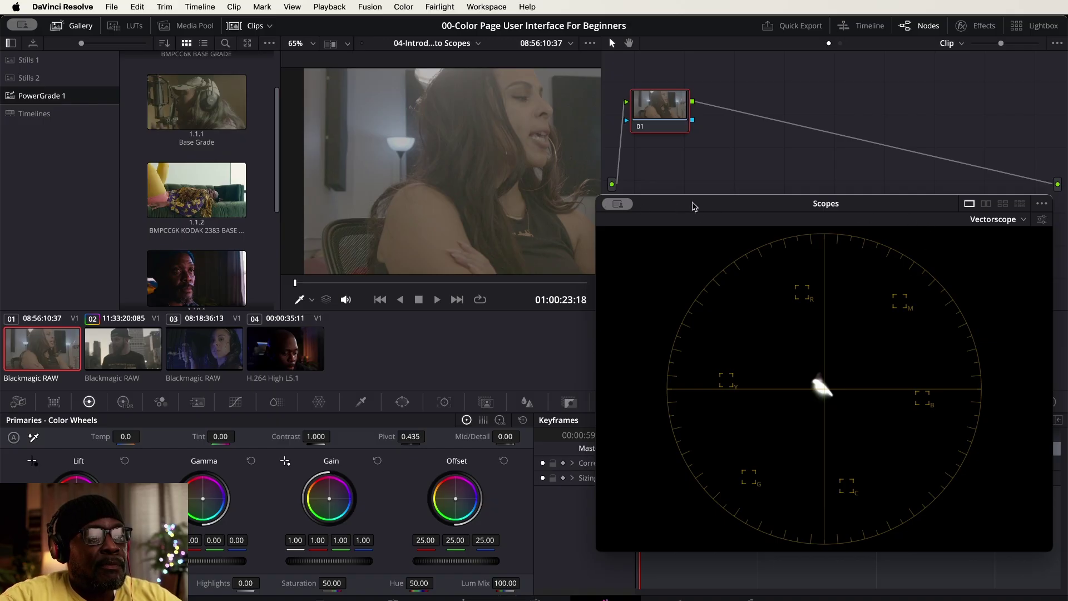
# Select clip 04 and turn on the skin tone indicator in the vectorscope's display options.
pyautogui.click(305, 356)
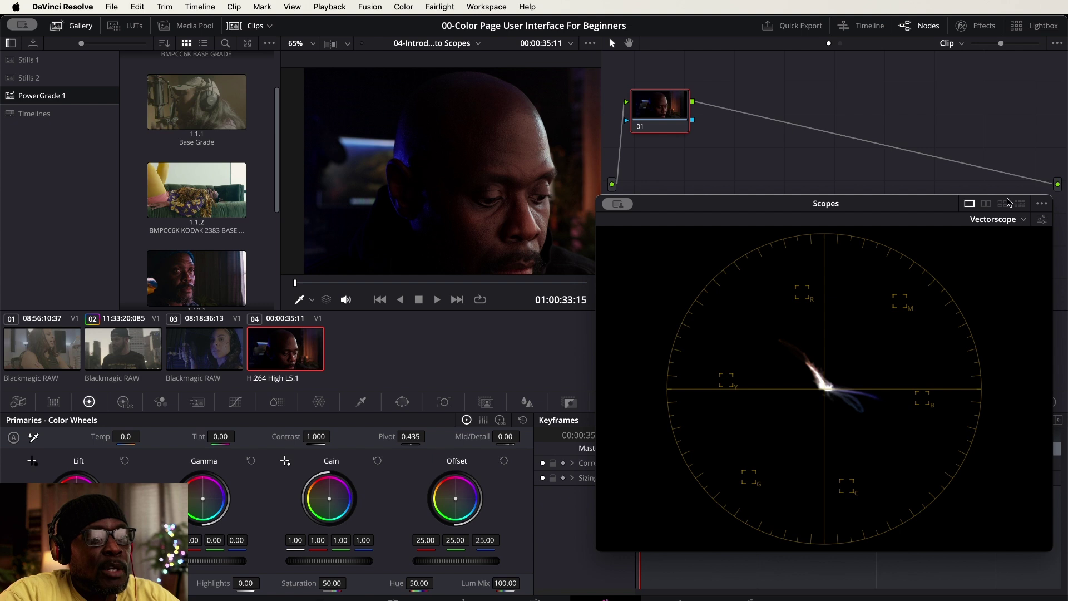
pyautogui.click(1043, 221)
pyautogui.click(924, 492)
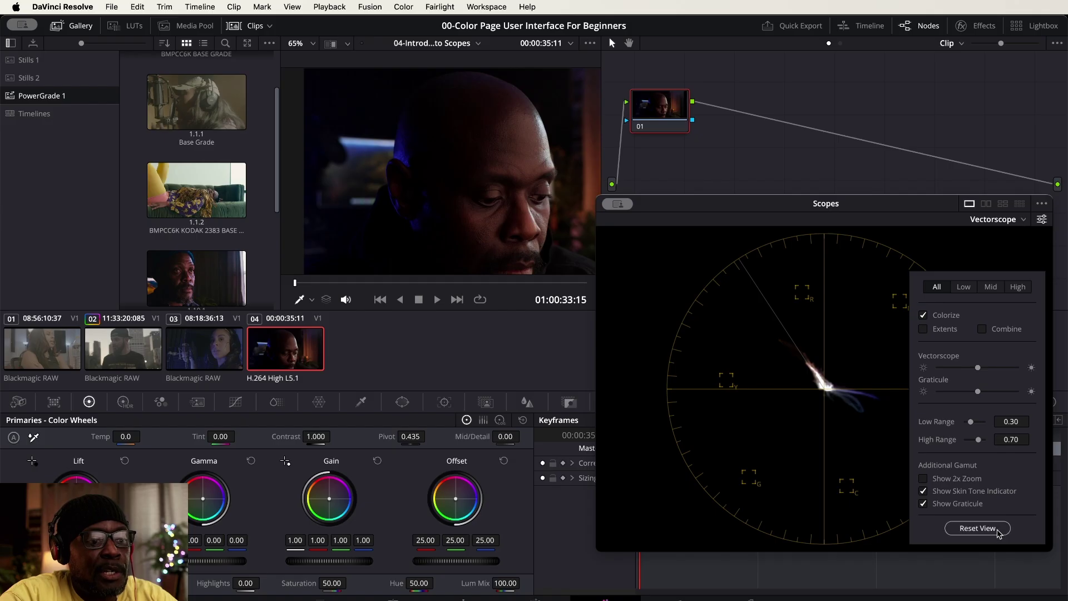
pyautogui.click(928, 221)
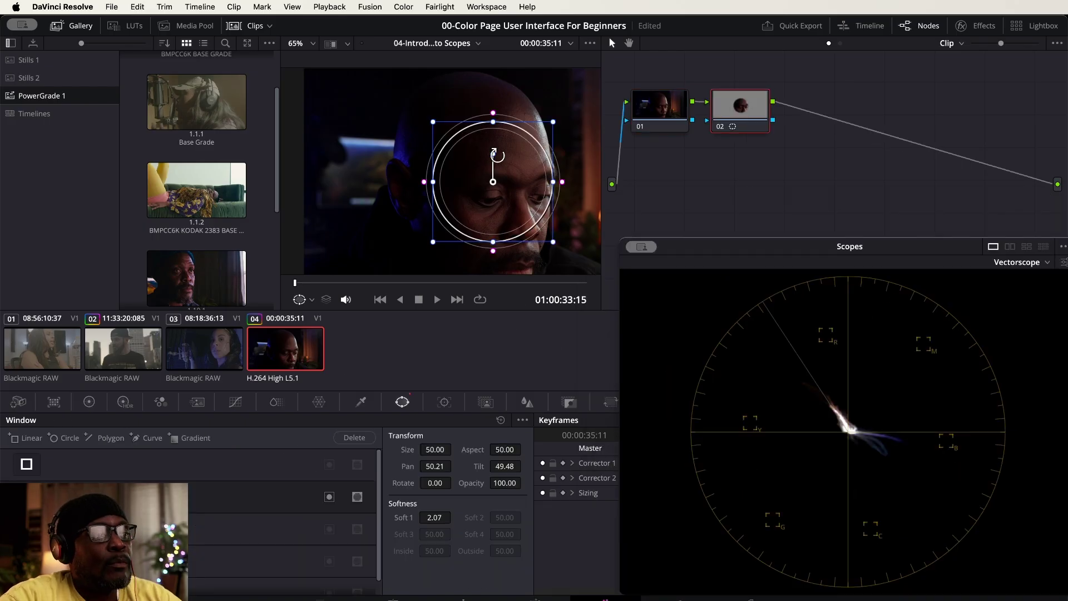
# Move node 02's circle window up the face to Pan 50.42 and Tilt 50.45, and shrink it slightly.
pyautogui.moveTo(513, 150); pyautogui.dragTo(518, 131)
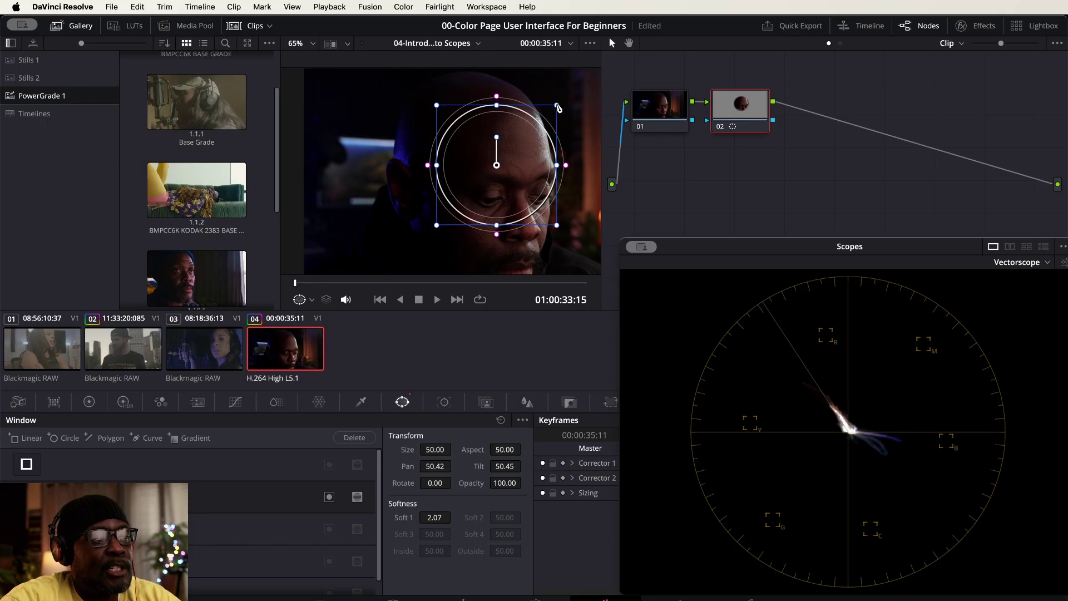
pyautogui.moveTo(557, 105); pyautogui.dragTo(553, 110)
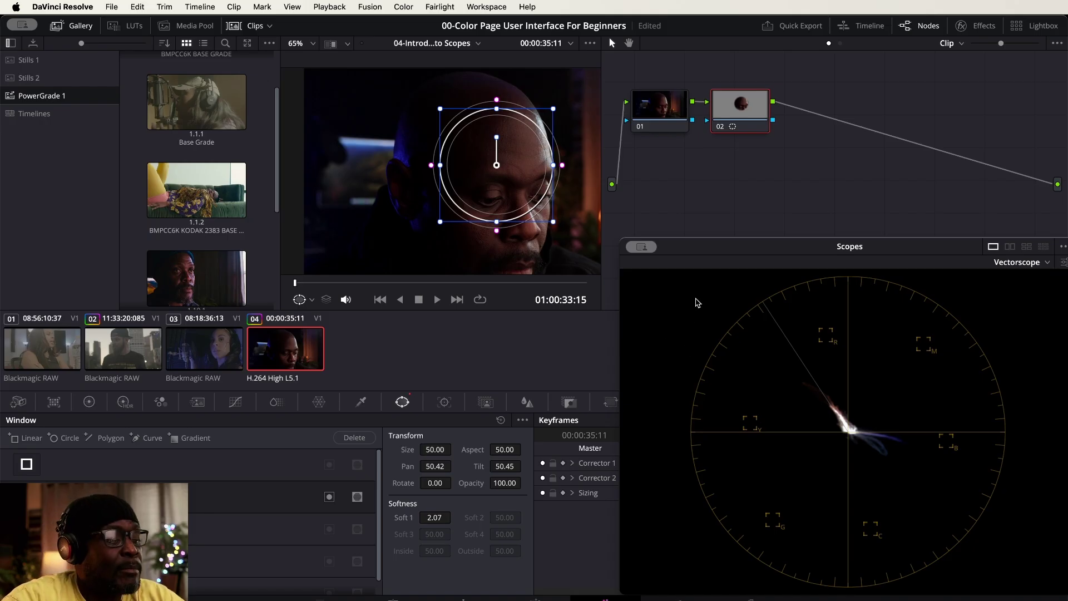
# On node 02's Hue Vs Hue curve, anchor the purple range with a point and shift the red end to a Hue Rotate of -106.40.
pyautogui.click(235, 403)
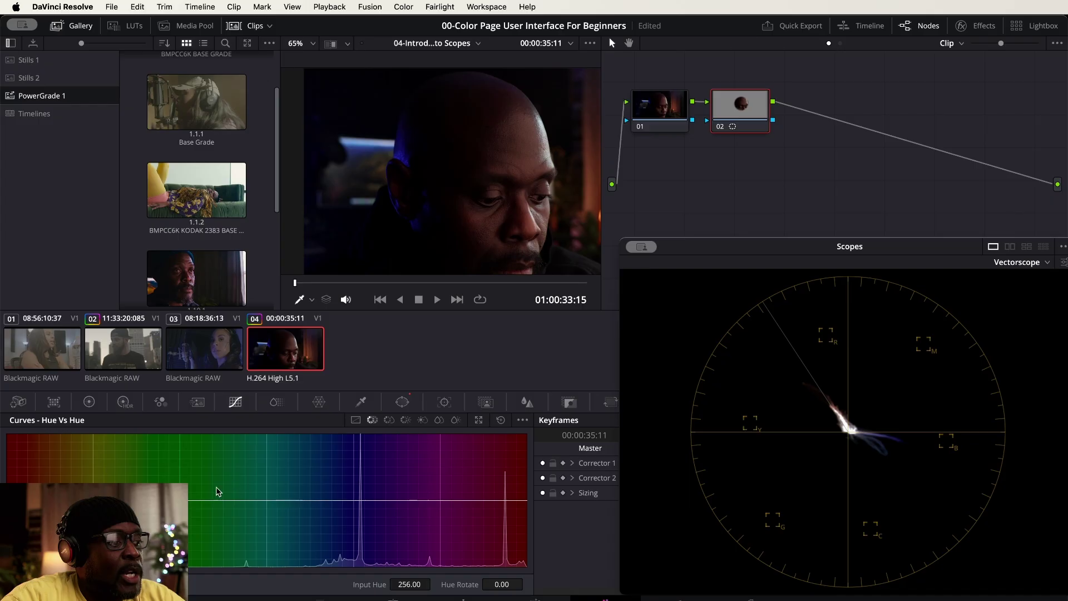
pyautogui.click(440, 500)
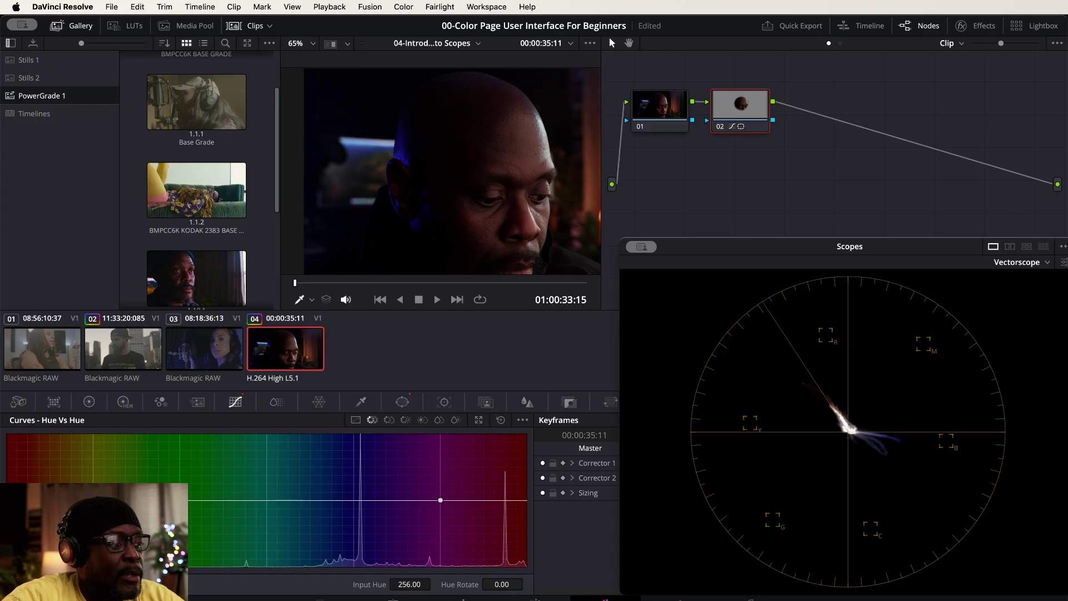
pyautogui.moveTo(526, 500)
pyautogui.mouseDown()
pyautogui.moveTo(522, 508)
pyautogui.moveTo(515, 498)
pyautogui.moveTo(527, 501)
pyautogui.mouseUp()
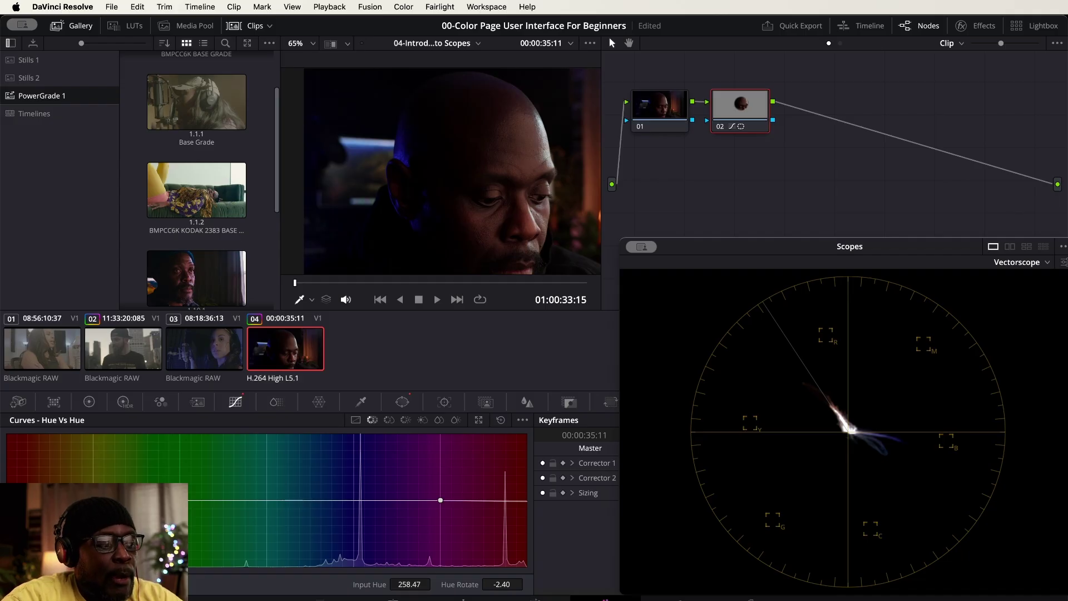
pyautogui.moveTo(8, 500)
pyautogui.mouseDown()
pyautogui.moveTo(13, 468)
pyautogui.moveTo(11, 519)
pyautogui.mouseUp()
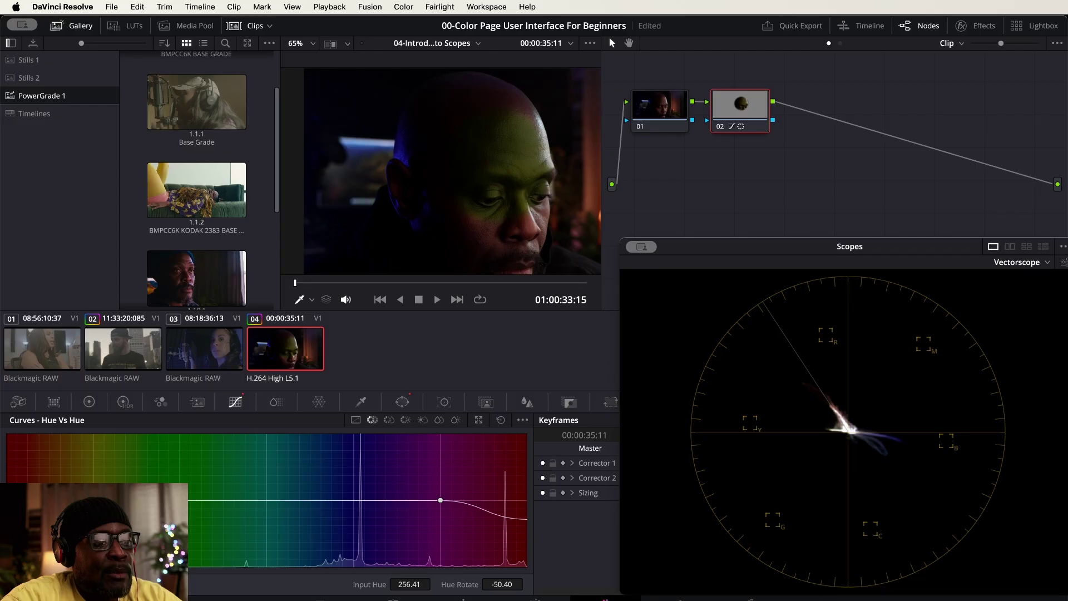
pyautogui.moveTo(11, 519); pyautogui.dragTo(12, 567)
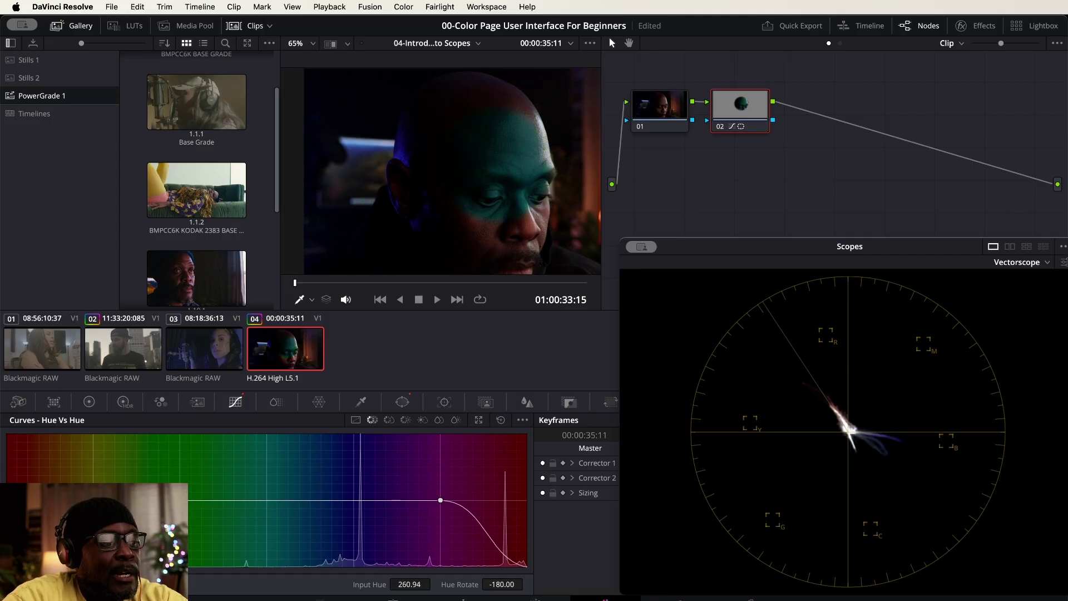
pyautogui.moveTo(11, 568); pyautogui.dragTo(12, 541)
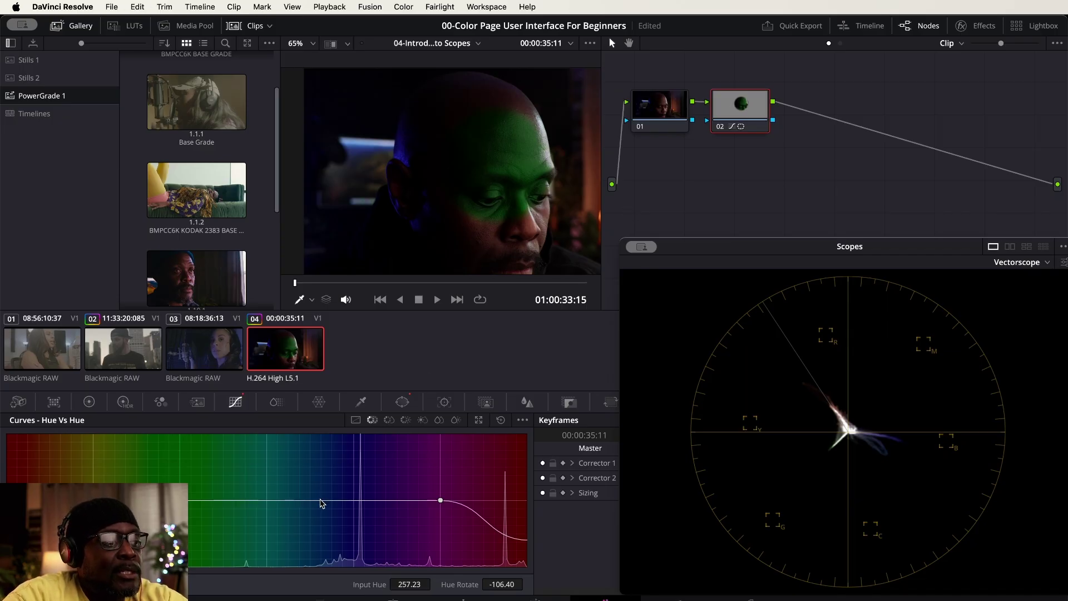
# Add a point in the blue range of the Hue Vs Hue curve at Input Hue 118.58 with Hue Rotate 8.80.
pyautogui.moveTo(321, 500)
pyautogui.mouseDown()
pyautogui.moveTo(330, 445)
pyautogui.moveTo(303, 575)
pyautogui.moveTo(303, 460)
pyautogui.moveTo(255, 480)
pyautogui.moveTo(323, 548)
pyautogui.moveTo(330, 489)
pyautogui.mouseUp()
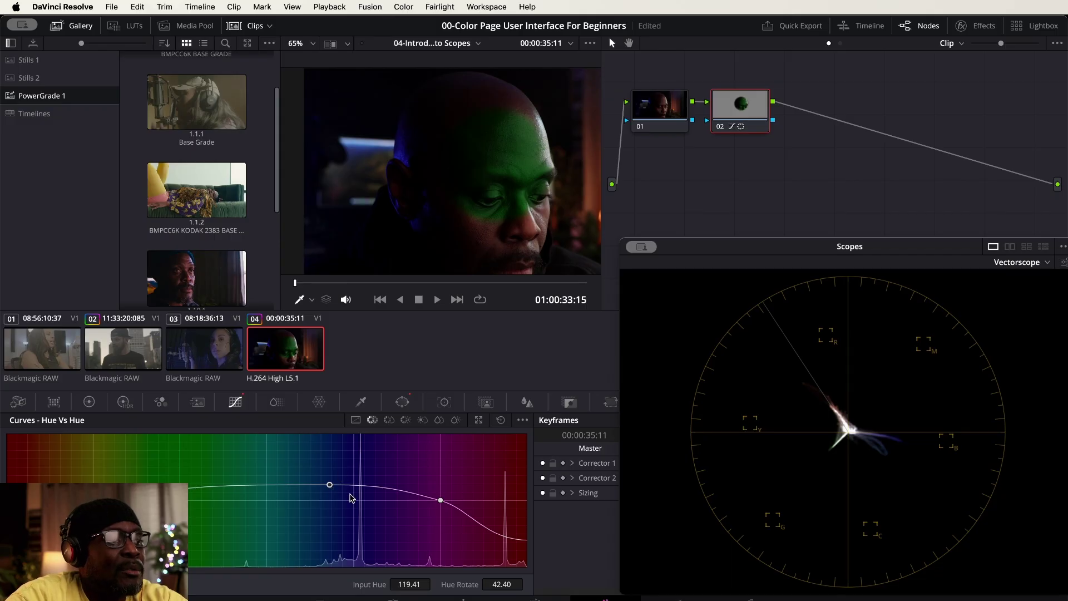
pyautogui.moveTo(330, 486); pyautogui.dragTo(328, 497)
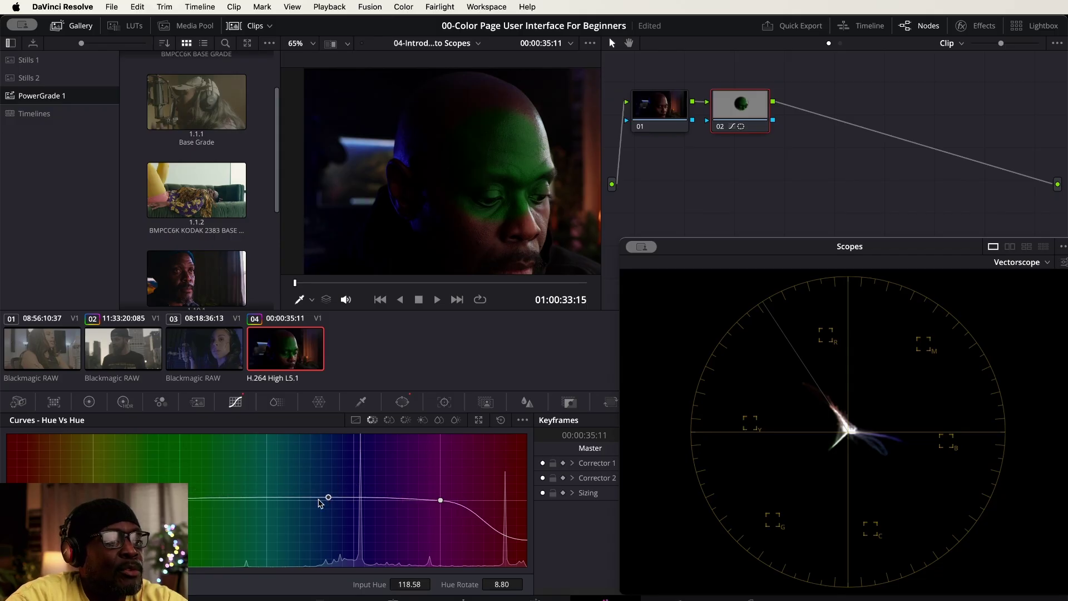
# Anchor the cyan range of node 02's Hue Vs Hue curve, raise the blue point to Hue Rotate 168.80, and reset the curve.
pyautogui.moveTo(93, 500)
pyautogui.mouseDown()
pyautogui.moveTo(92, 548)
pyautogui.moveTo(93, 513)
pyautogui.mouseUp()
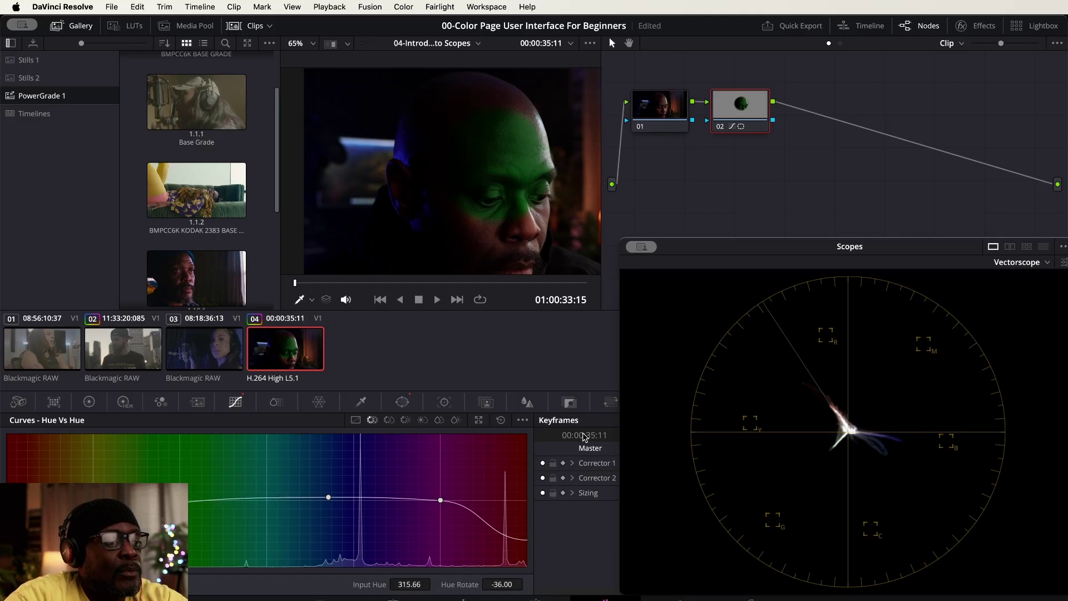
pyautogui.click(267, 497)
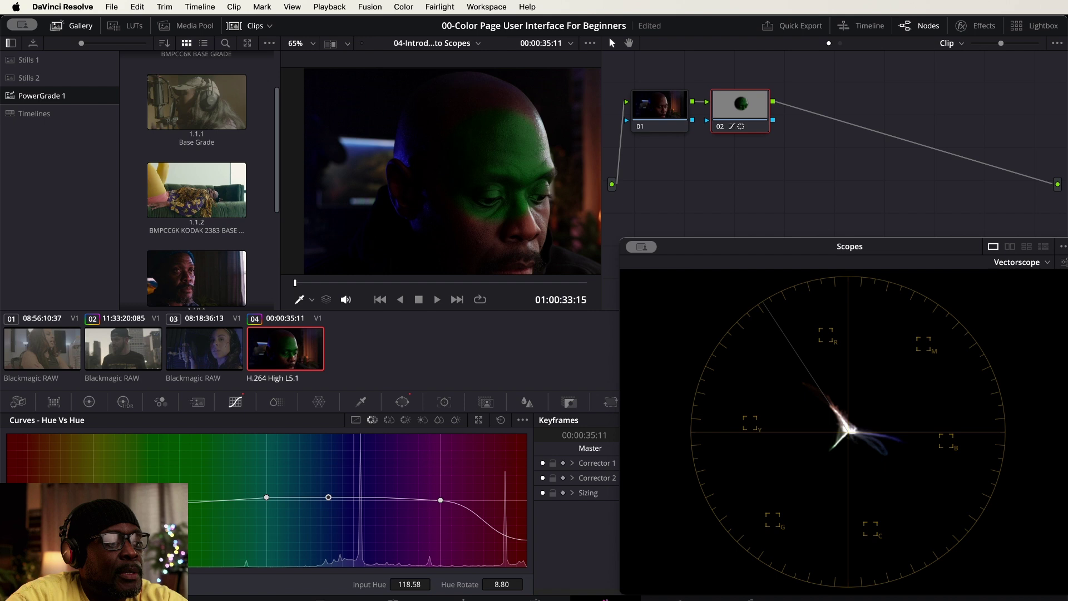
pyautogui.moveTo(329, 497); pyautogui.dragTo(337, 438)
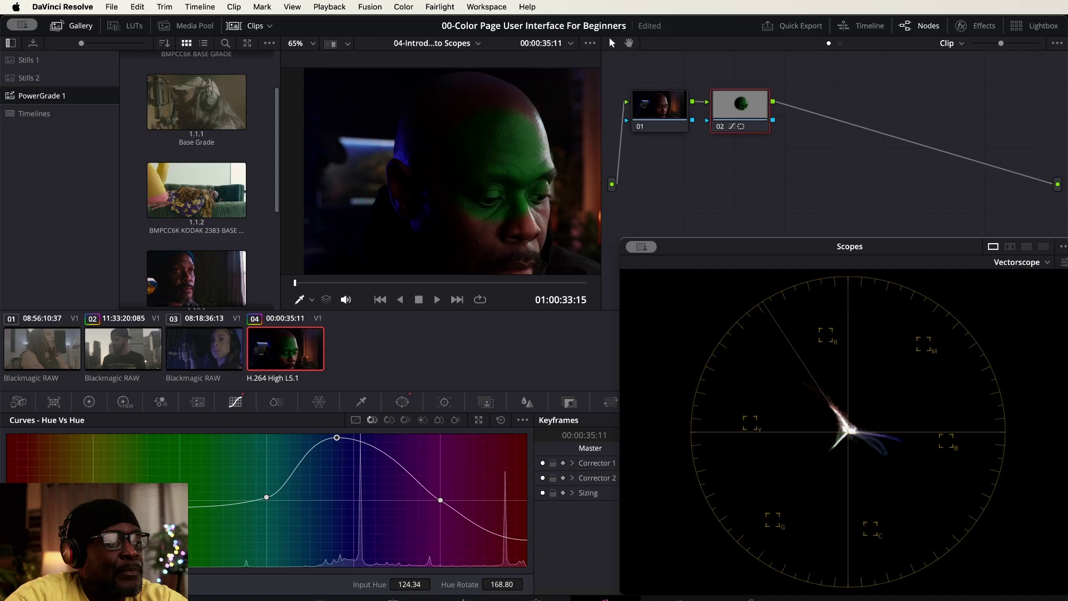
pyautogui.click(501, 421)
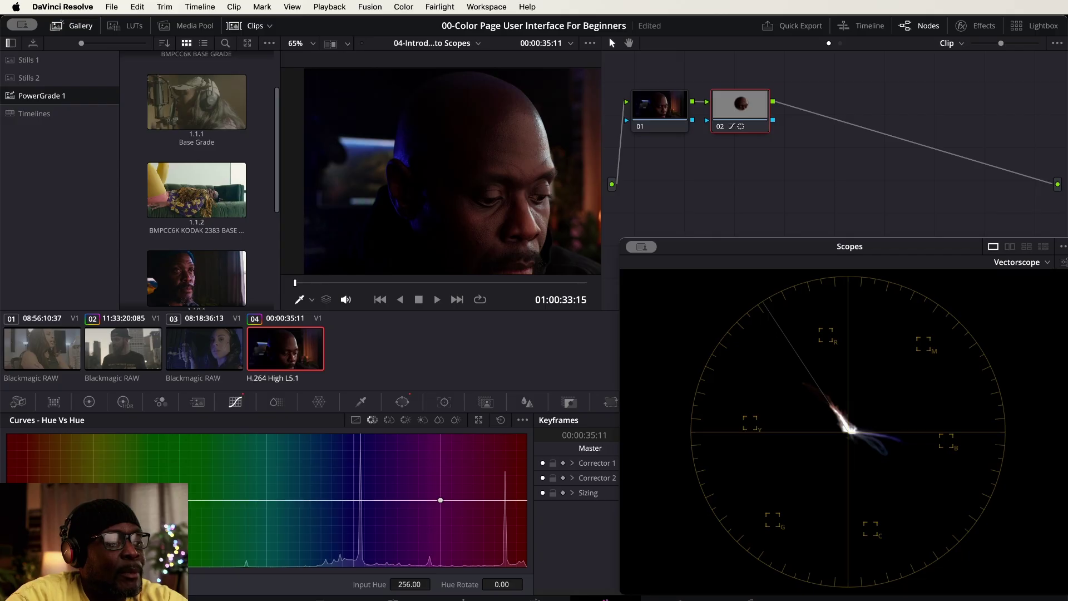
# Rotate the red end of node 02's Hue Vs Hue curve through 24.80, 82.40, 132.00 and -60.00, and save the project.
pyautogui.moveTo(6, 500); pyautogui.dragTo(8, 492)
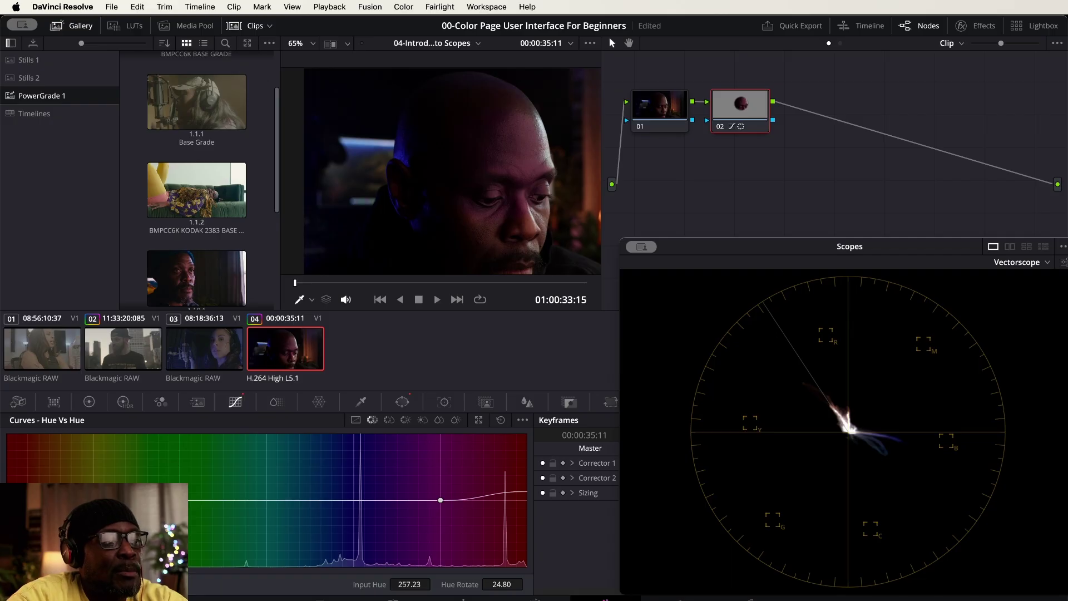
pyautogui.moveTo(8, 492); pyautogui.dragTo(9, 470)
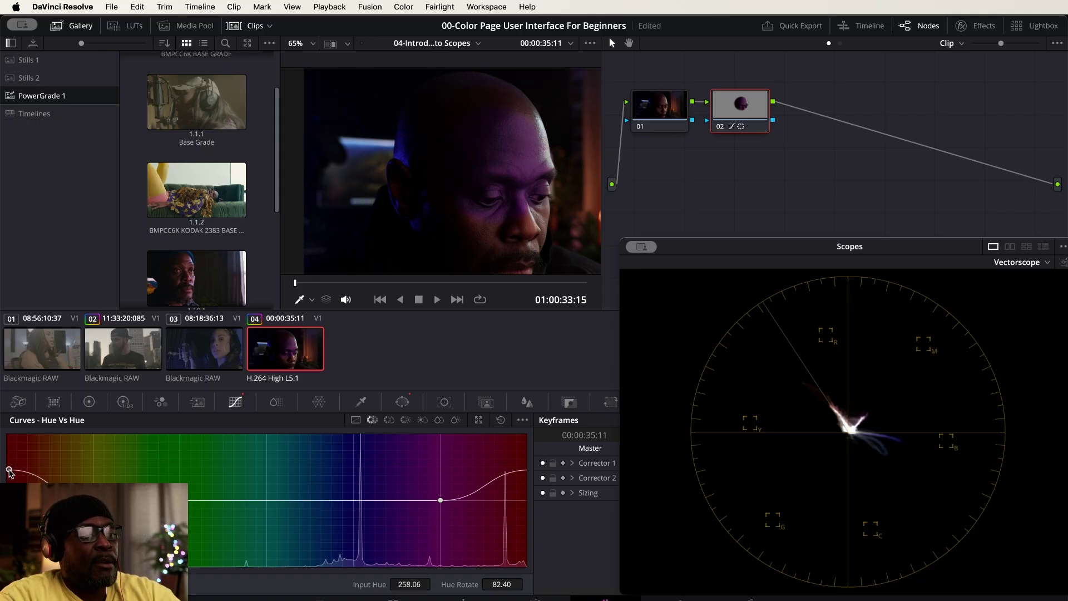
pyautogui.moveTo(8, 470); pyautogui.dragTo(15, 453)
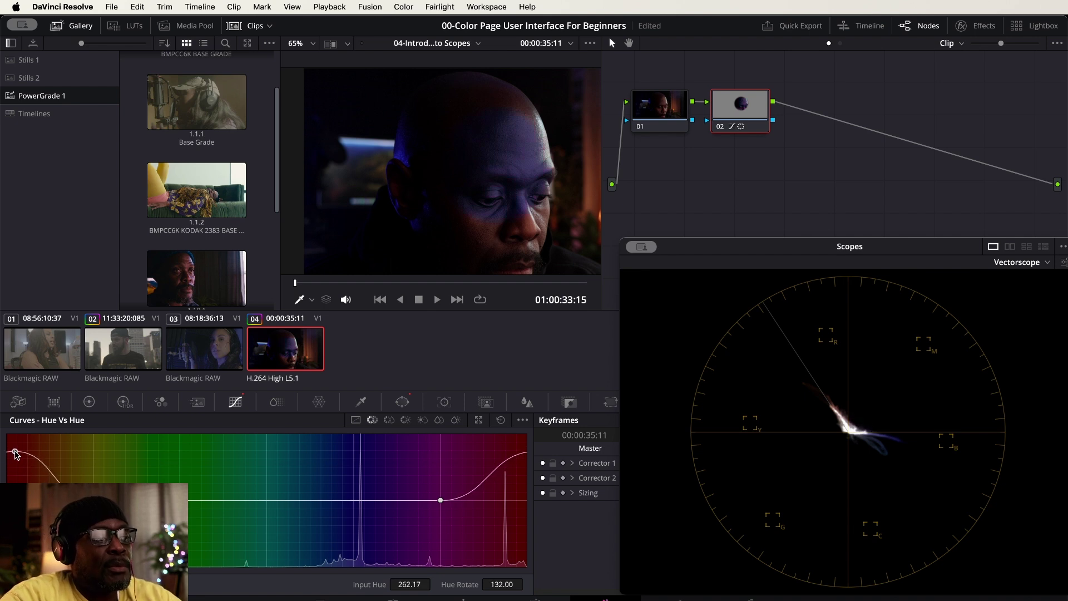
pyautogui.moveTo(15, 453); pyautogui.dragTo(12, 523)
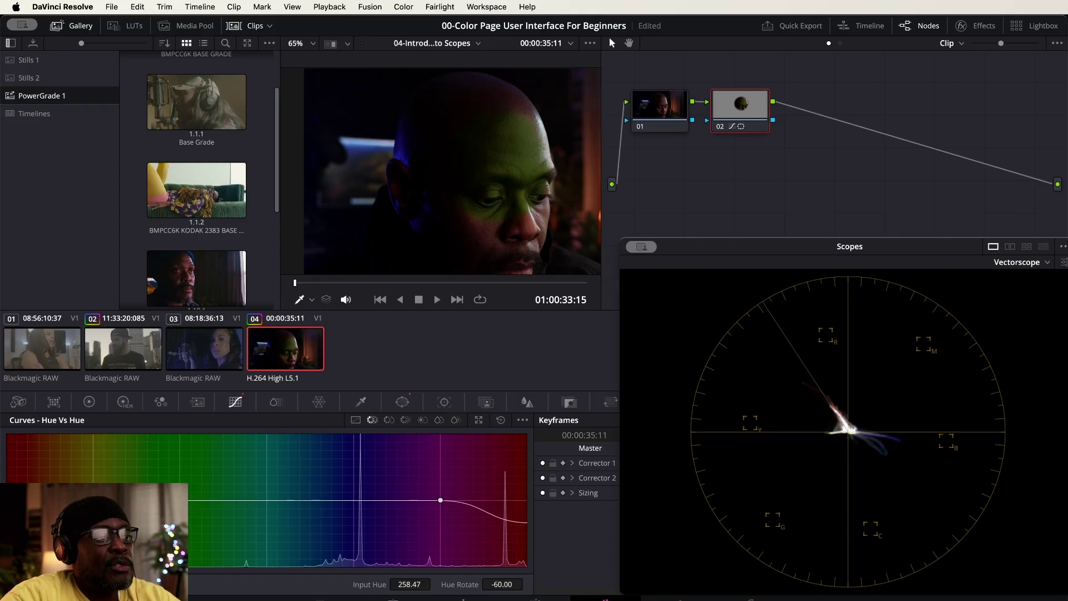
pyautogui.press('super+s')
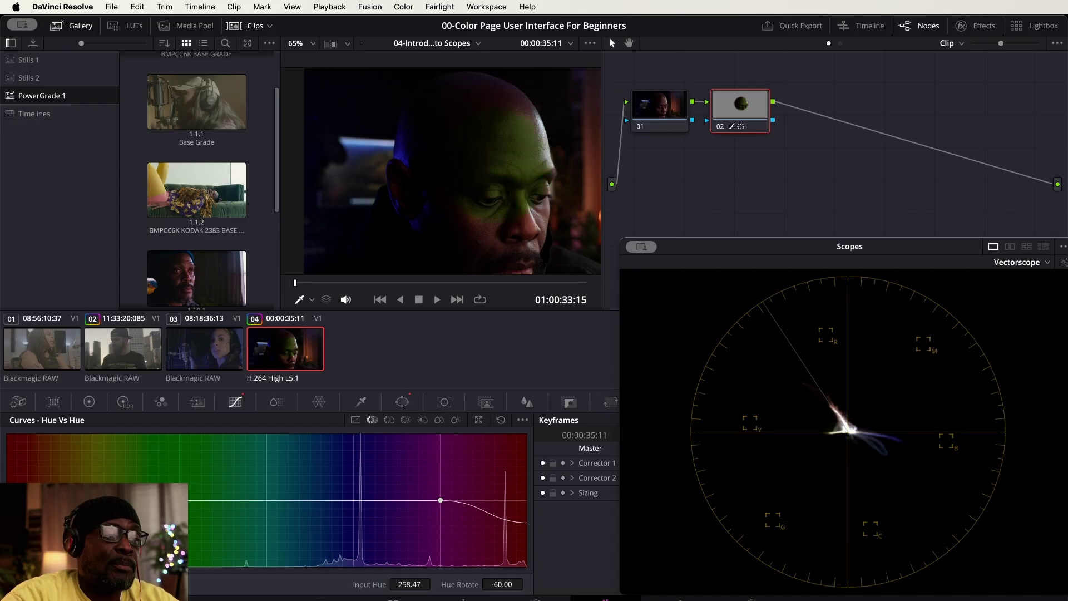
# Try Hue Rotate values of -79.20 and -12.00 at the red end of the Hue Vs Hue curve, and reset the curve.
pyautogui.moveTo(12, 523); pyautogui.dragTo(11, 530)
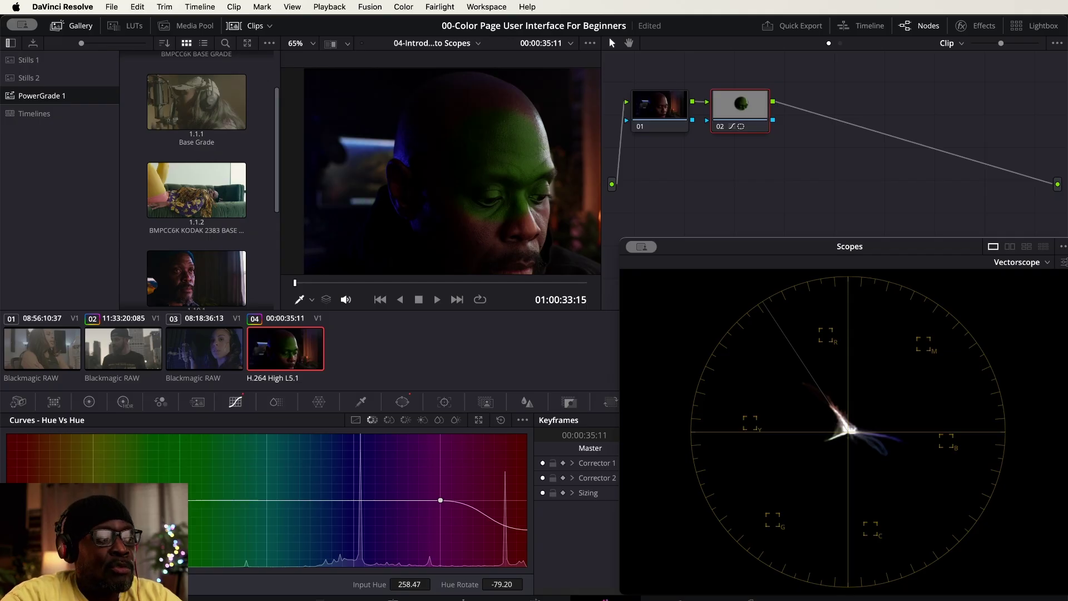
pyautogui.moveTo(527, 530); pyautogui.dragTo(526, 505)
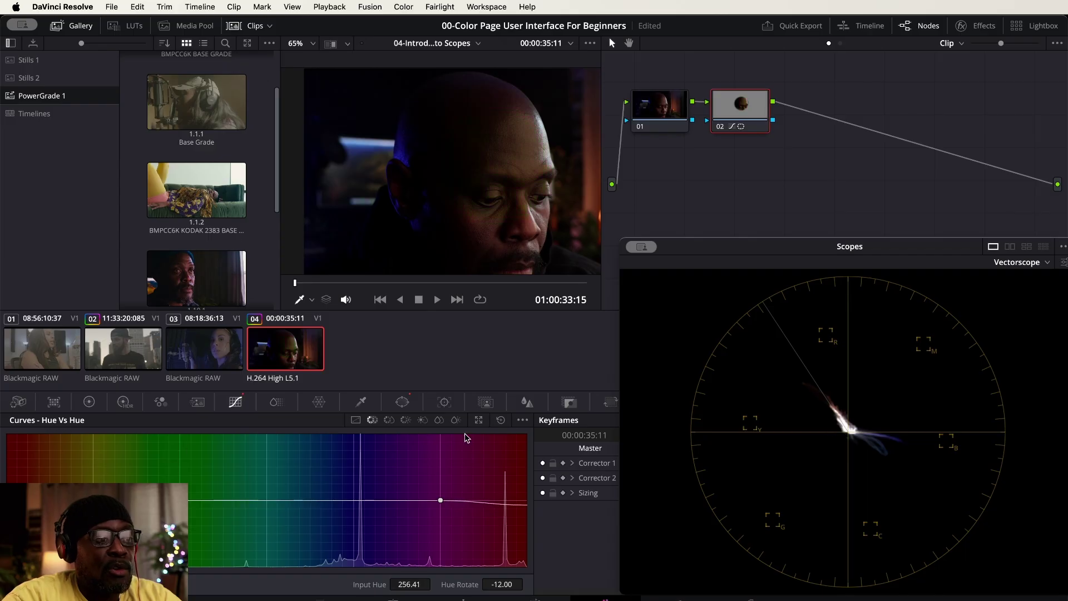
pyautogui.click(501, 421)
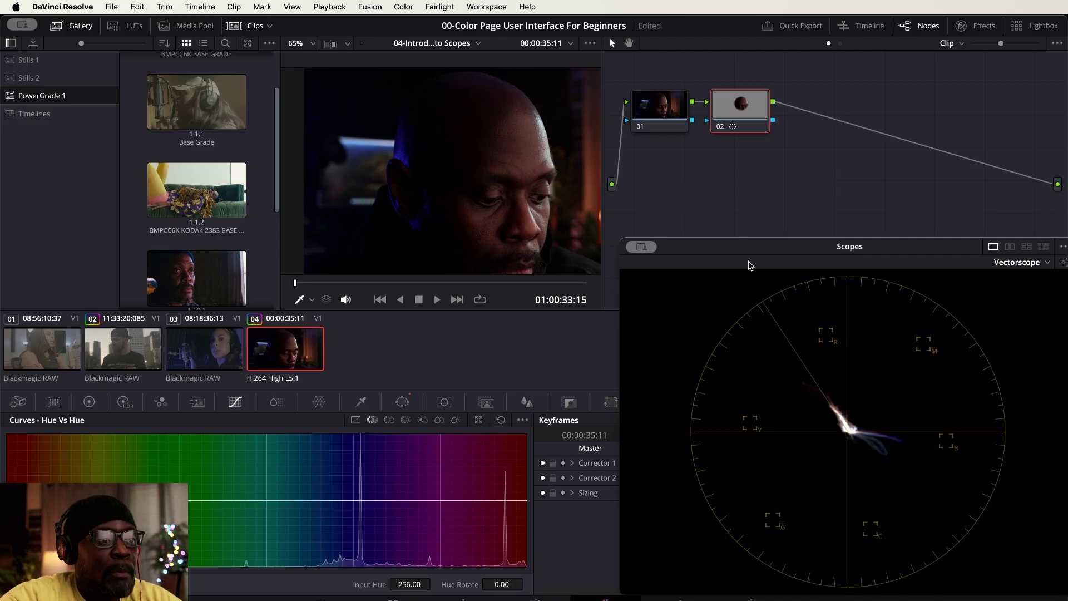
# Reposition the floating Scopes window, switch its display to Histogram, and save the project.
pyautogui.moveTo(753, 249); pyautogui.dragTo(727, 238)
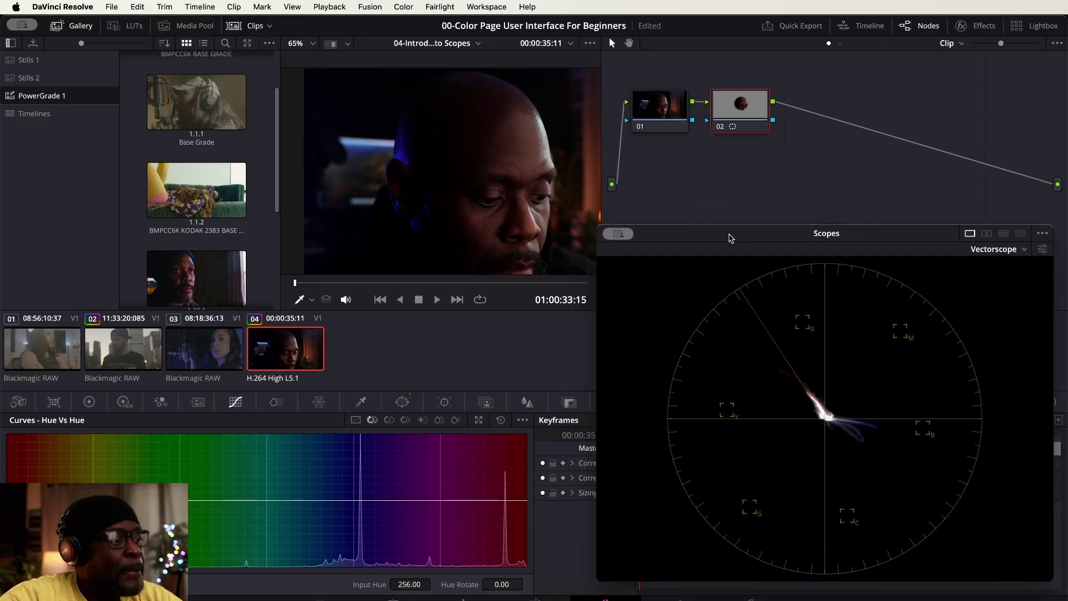
pyautogui.click(1026, 252)
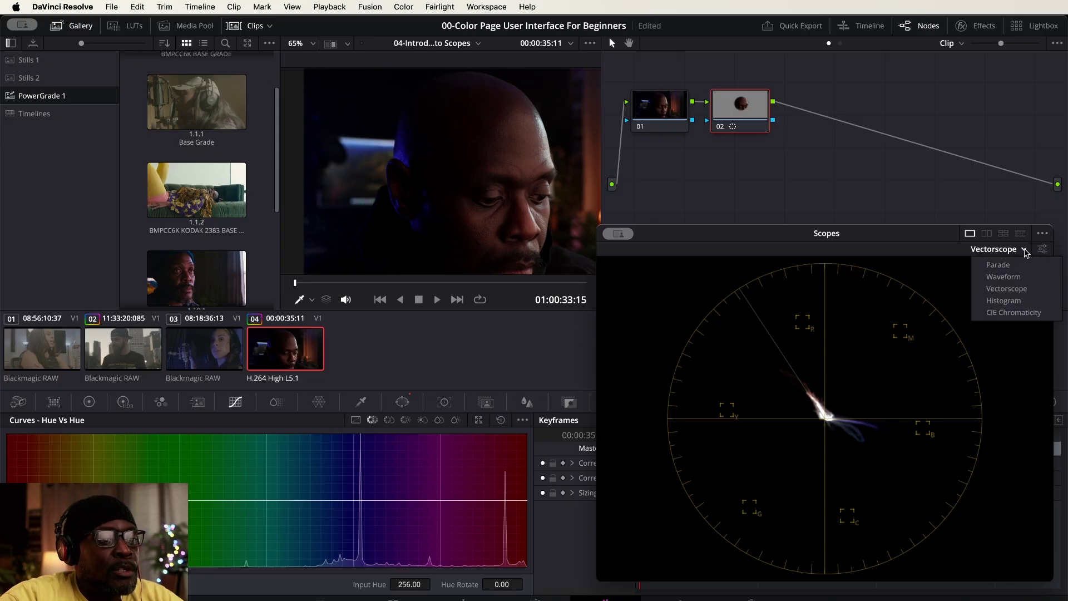
pyautogui.click(1019, 303)
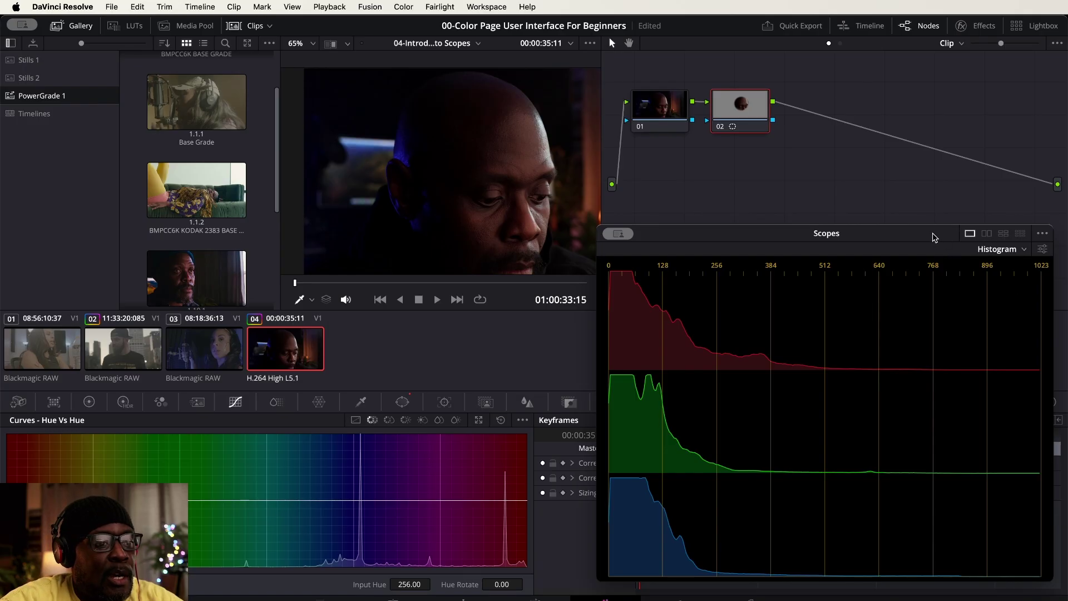
pyautogui.moveTo(938, 234); pyautogui.dragTo(937, 224)
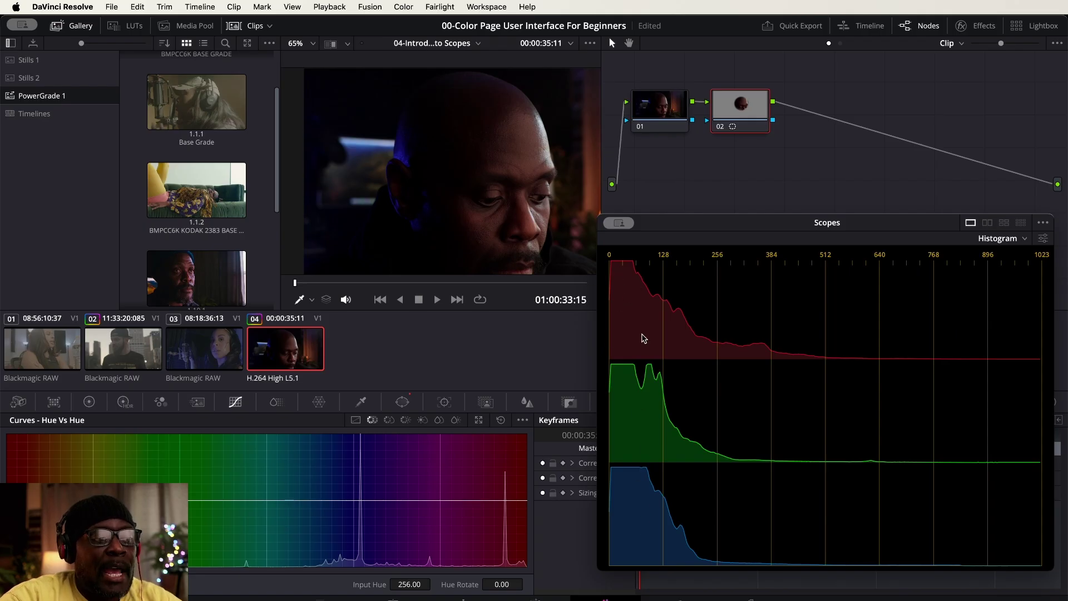
pyautogui.press('super+s')
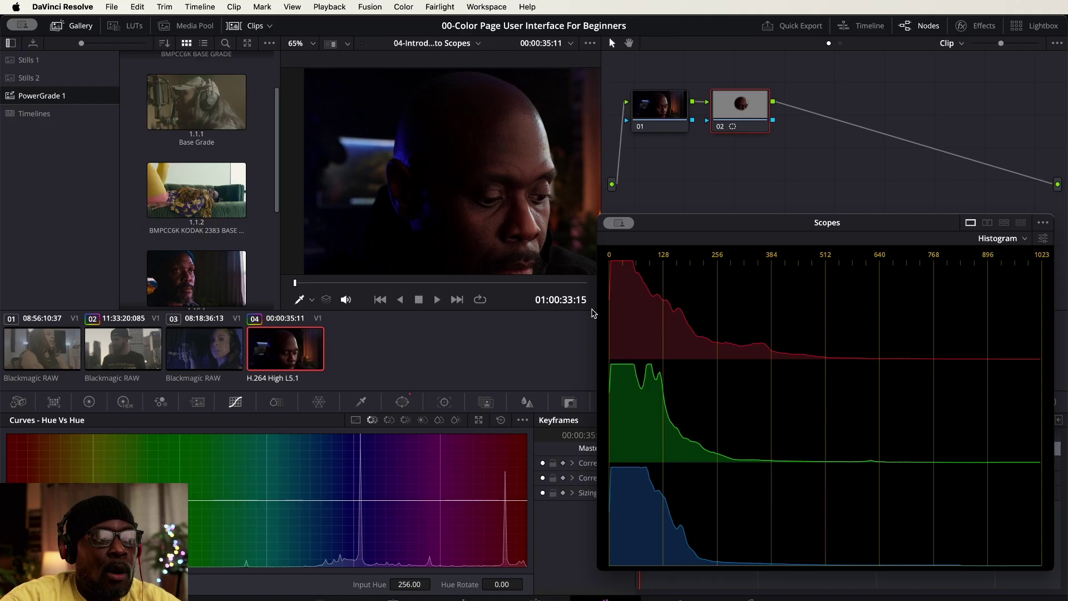
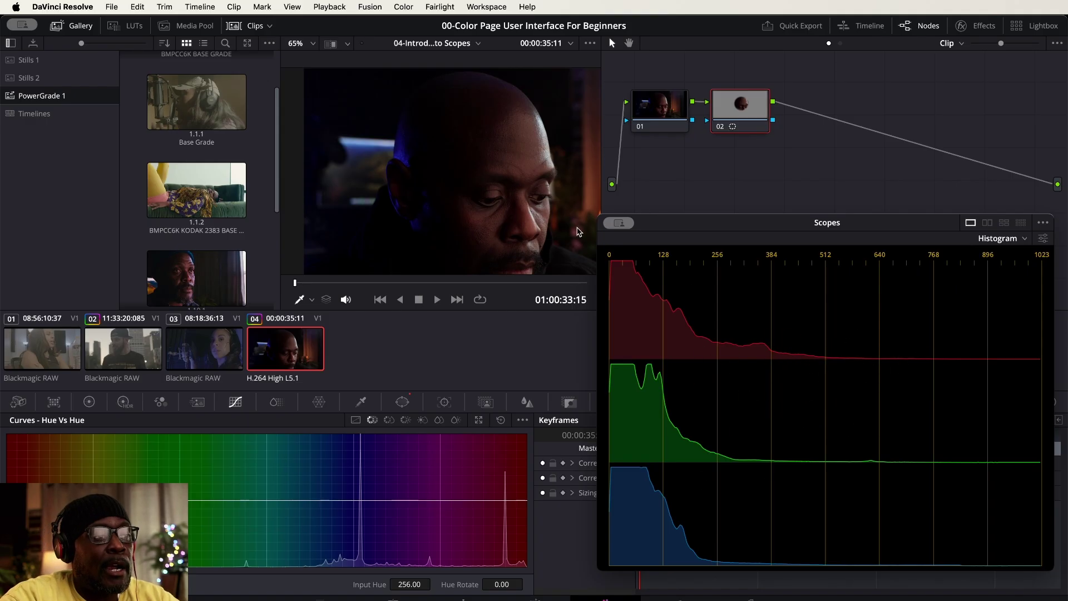
# Brighten the shadows and raise the Lift on node 02 with the primary color wheels, and delete that node.
pyautogui.click(90, 401)
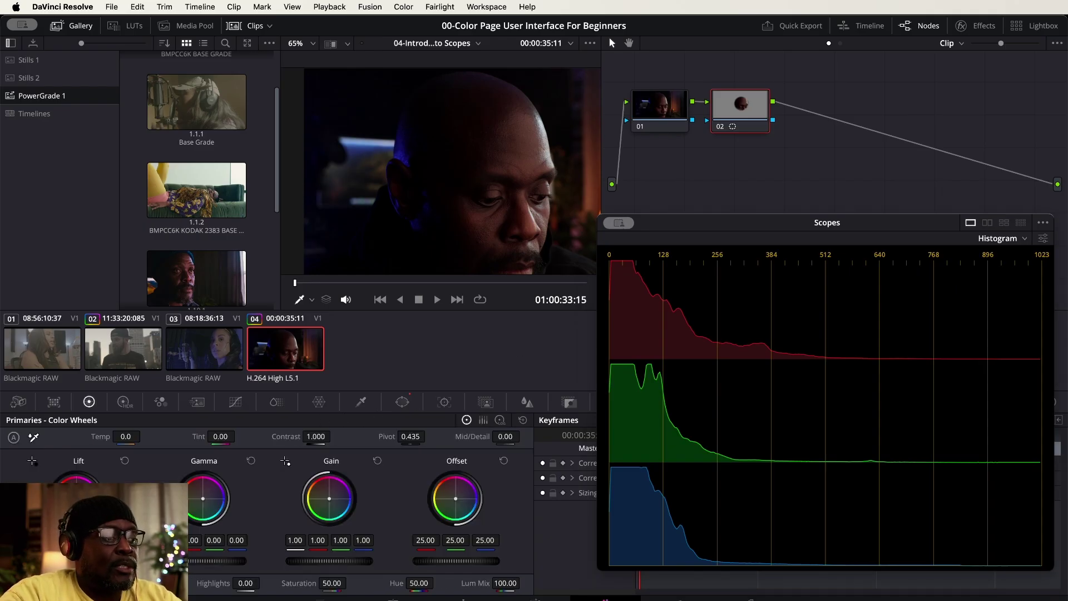
pyautogui.moveTo(158, 584); pyautogui.dragTo(181, 583)
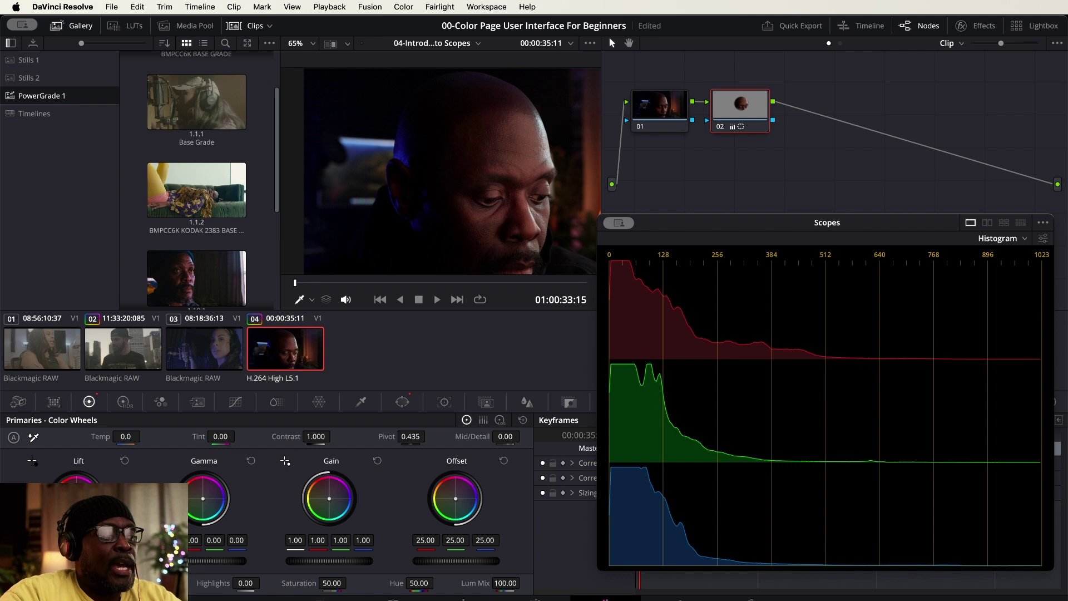
pyautogui.moveTo(77, 561); pyautogui.dragTo(103, 561)
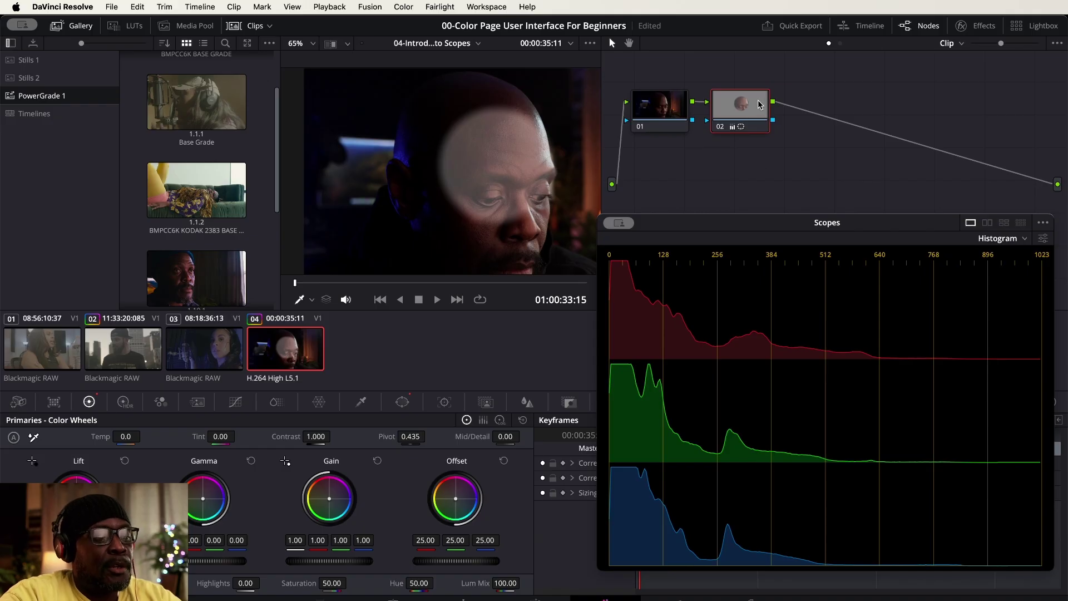
pyautogui.press('Delete')
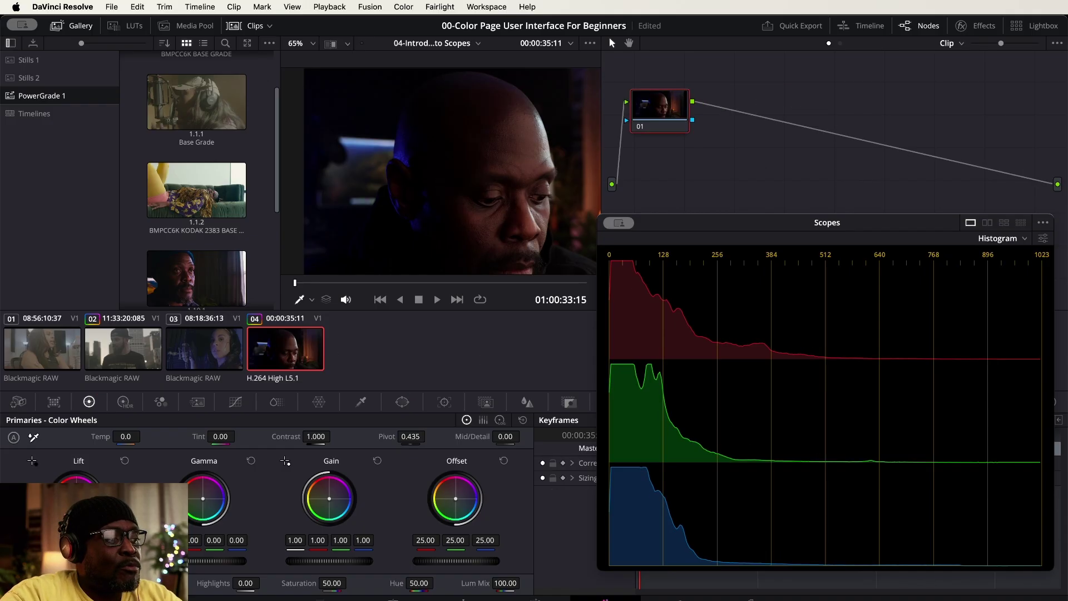
# Raise the master Lift on node 01 in two stages, and reset the primary color wheels.
pyautogui.moveTo(76, 561)
pyautogui.mouseDown()
pyautogui.moveTo(100, 561)
pyautogui.moveTo(53, 561)
pyautogui.moveTo(92, 561)
pyautogui.mouseUp()
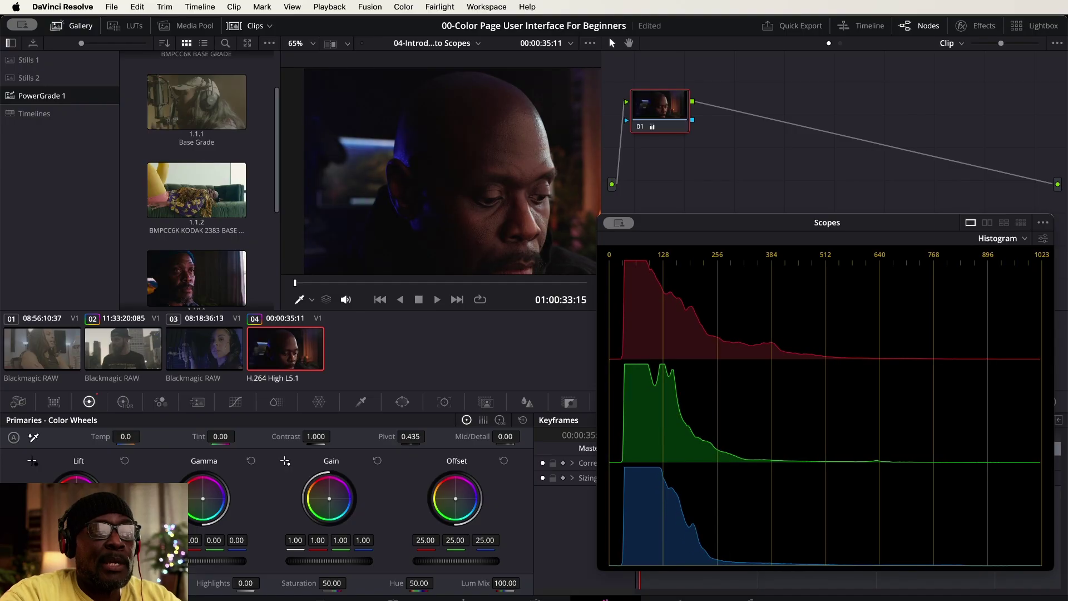
pyautogui.moveTo(92, 561); pyautogui.dragTo(96, 561)
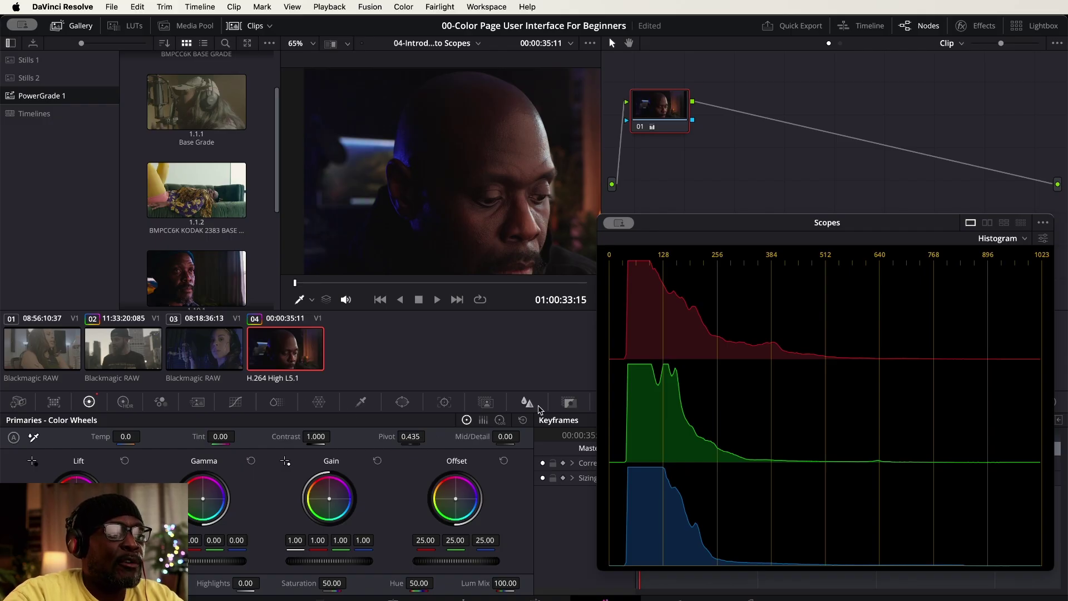
pyautogui.click(524, 422)
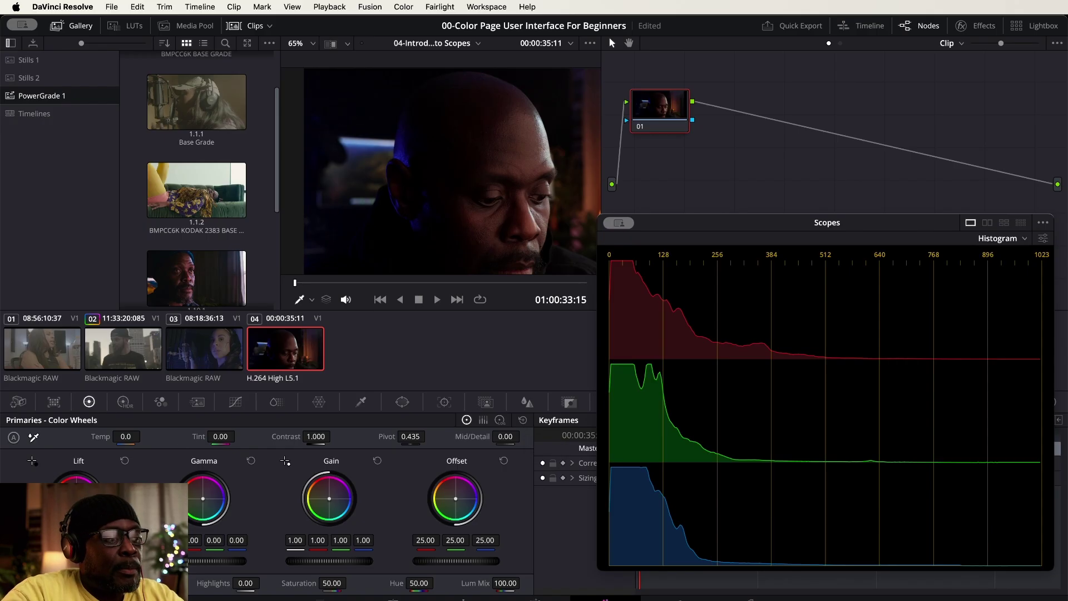
# Raise node 01's master Lift, and increase its Gamma to 0.04 and its Gain to 1.29 on all channels.
pyautogui.moveTo(77, 561); pyautogui.dragTo(110, 561)
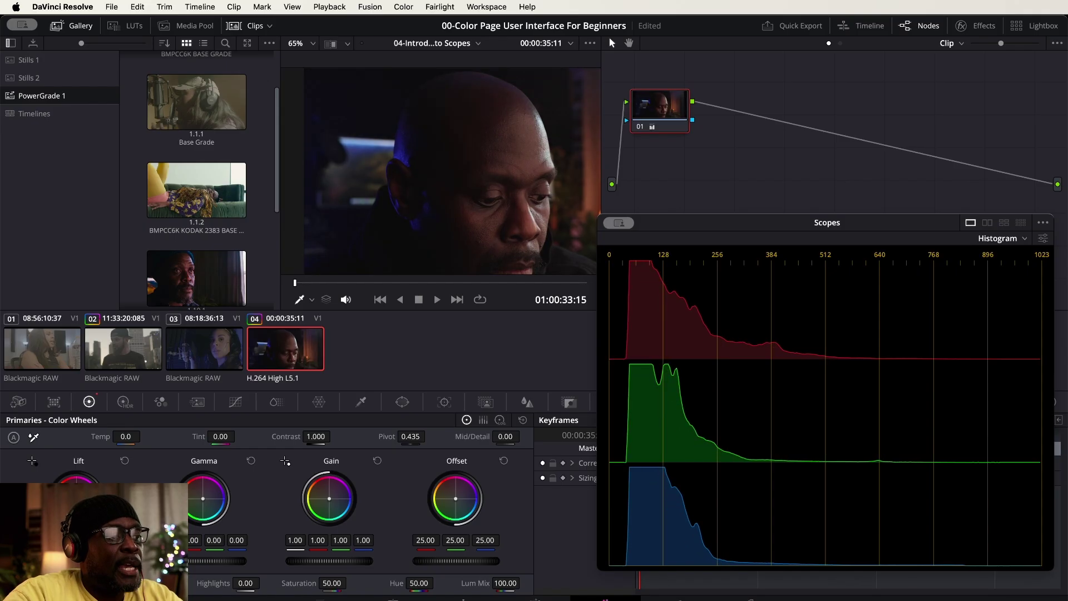
pyautogui.moveTo(204, 561); pyautogui.dragTo(222, 561)
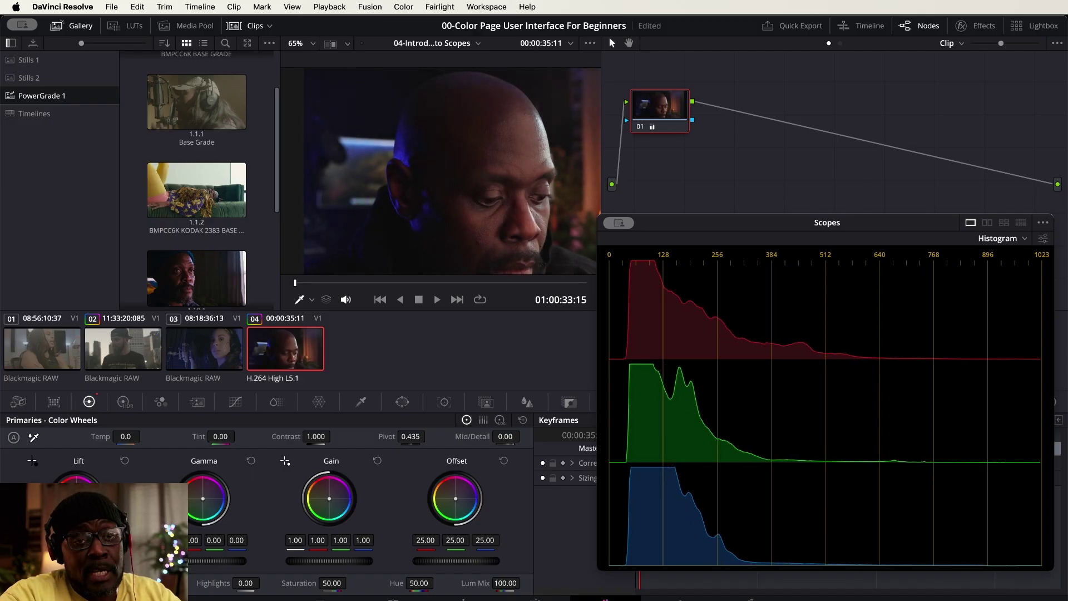
pyautogui.moveTo(222, 561); pyautogui.dragTo(228, 561)
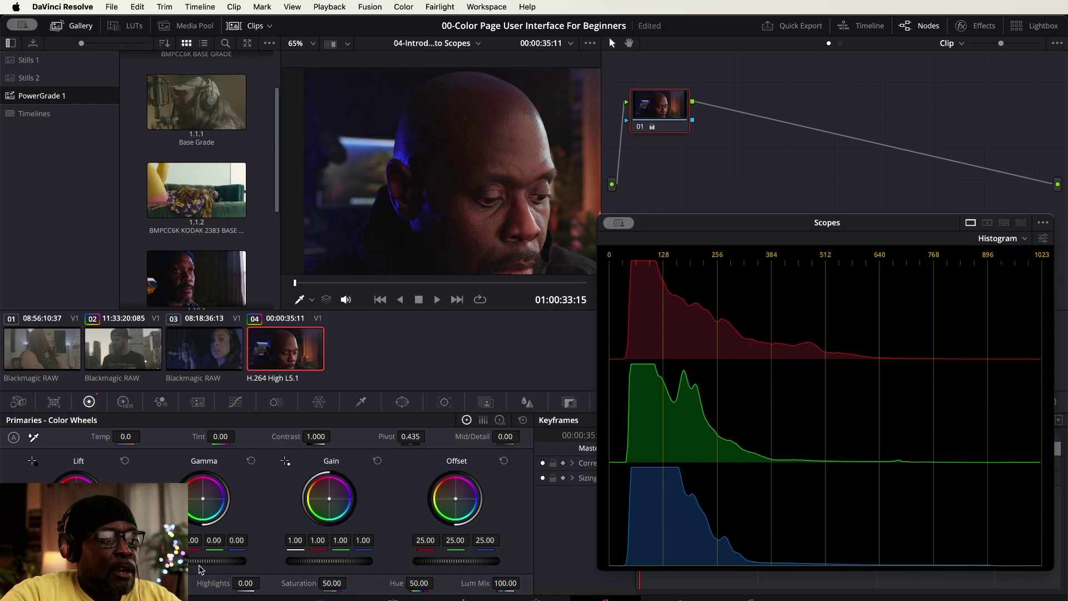
pyautogui.moveTo(196, 564); pyautogui.dragTo(223, 564)
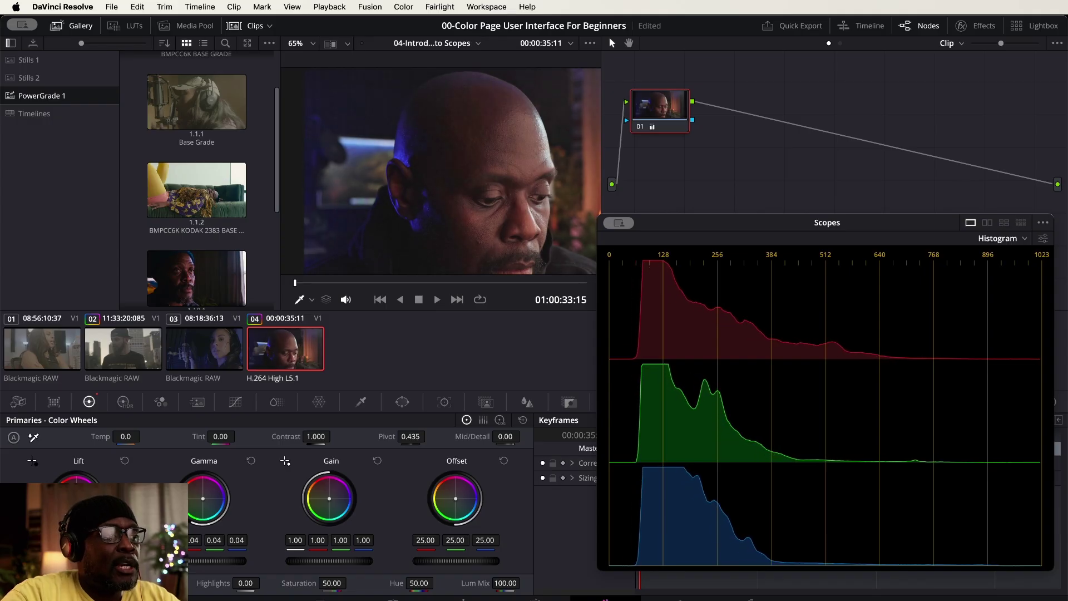
pyautogui.moveTo(310, 563); pyautogui.dragTo(343, 563)
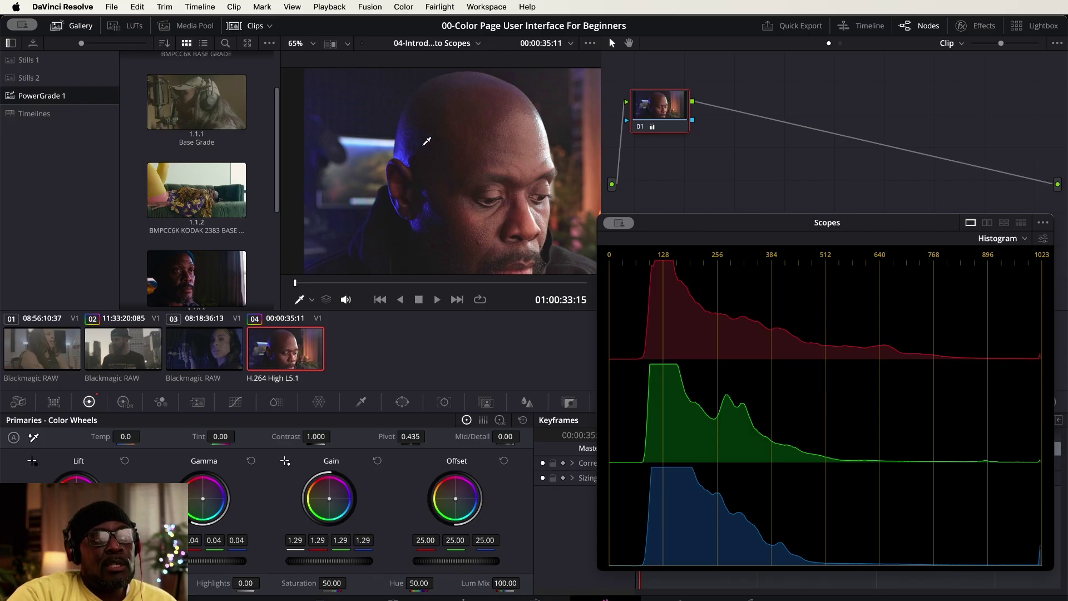
# Switch the scope display to CIE Chromaticity with the whole frame of clip 04 in the viewer.
pyautogui.moveTo(425, 145)
pyautogui.mouseDown()
pyautogui.moveTo(516, 139)
pyautogui.moveTo(411, 146)
pyautogui.mouseUp()
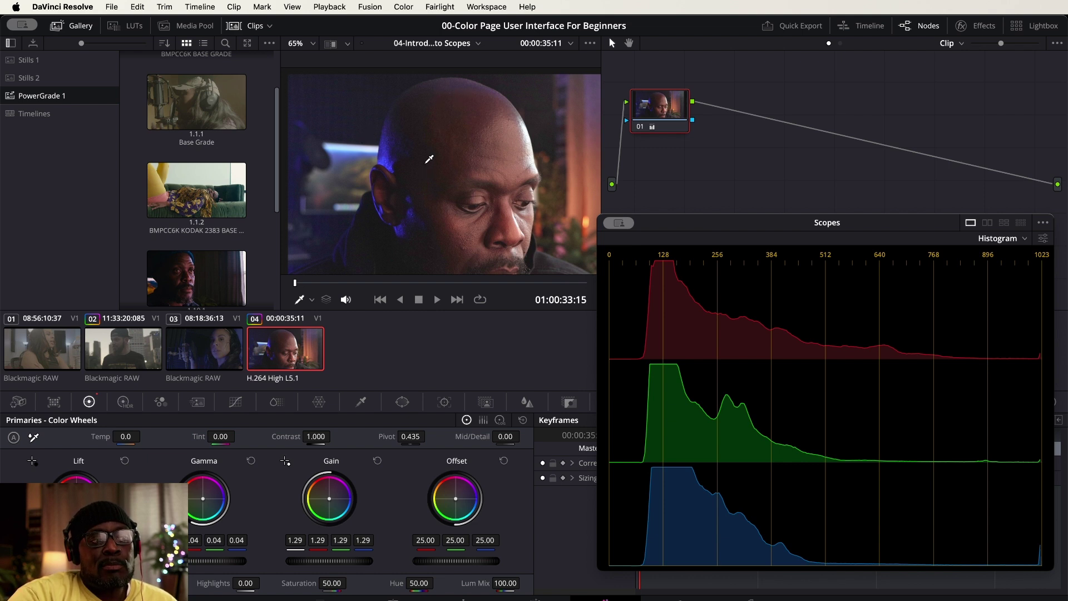
pyautogui.scroll(-3, 429, 148)
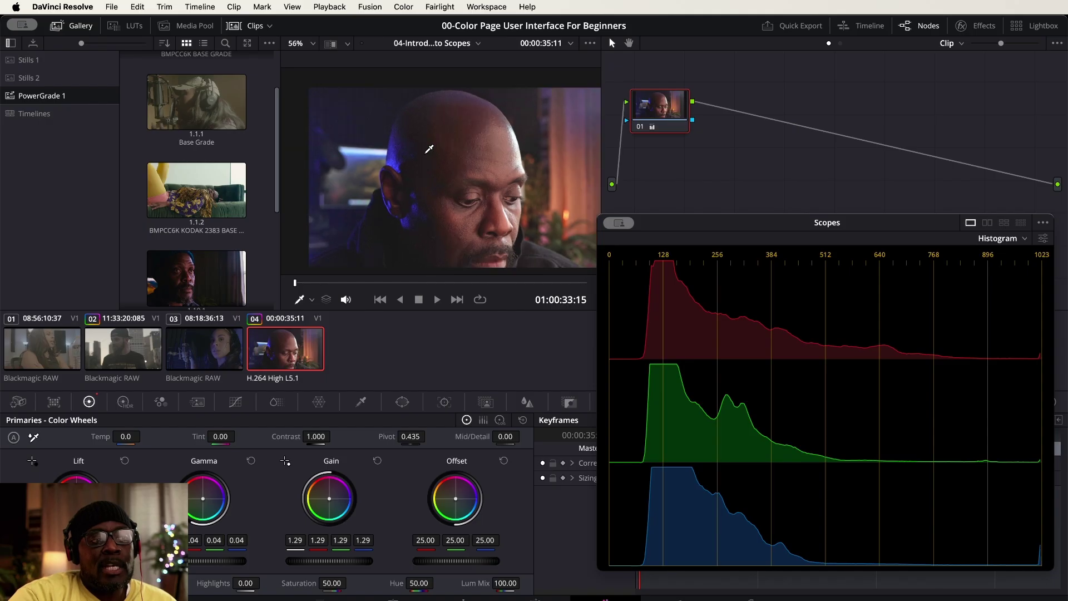
pyautogui.moveTo(528, 159); pyautogui.dragTo(503, 154)
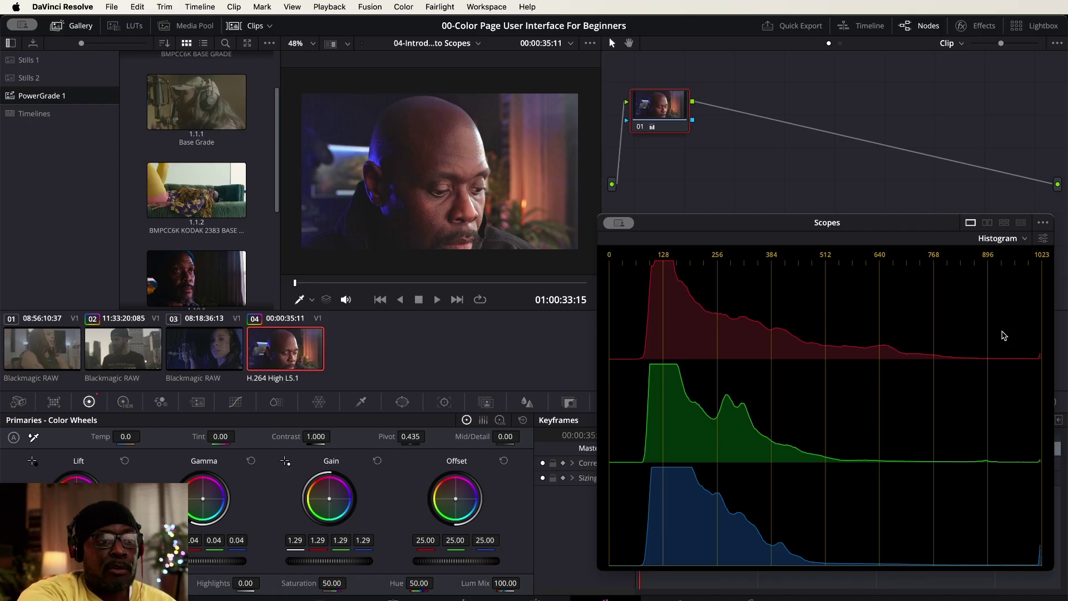
pyautogui.click(1025, 240)
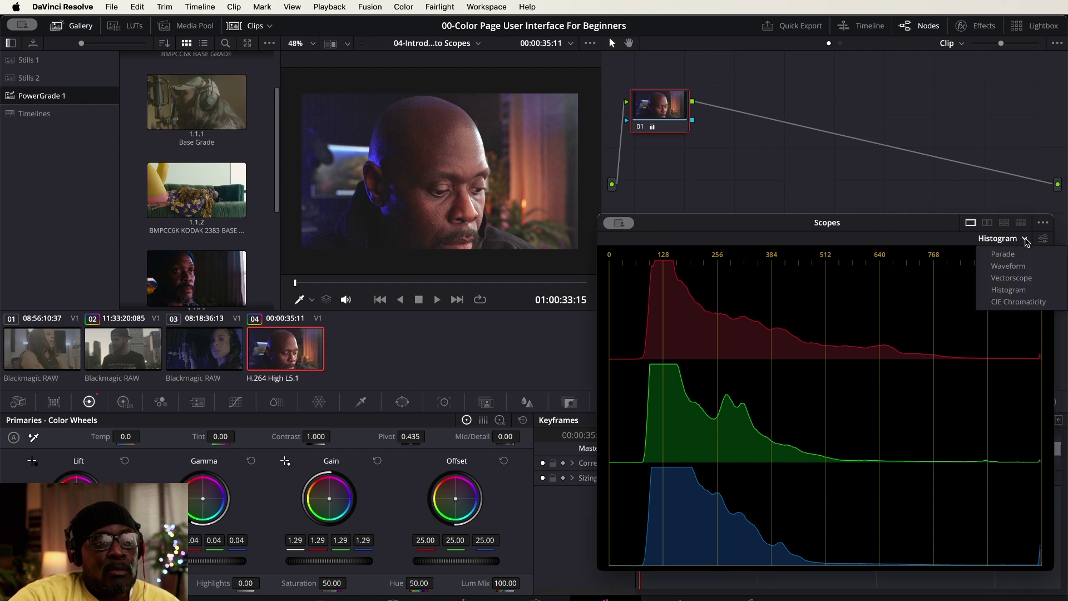
pyautogui.click(1038, 302)
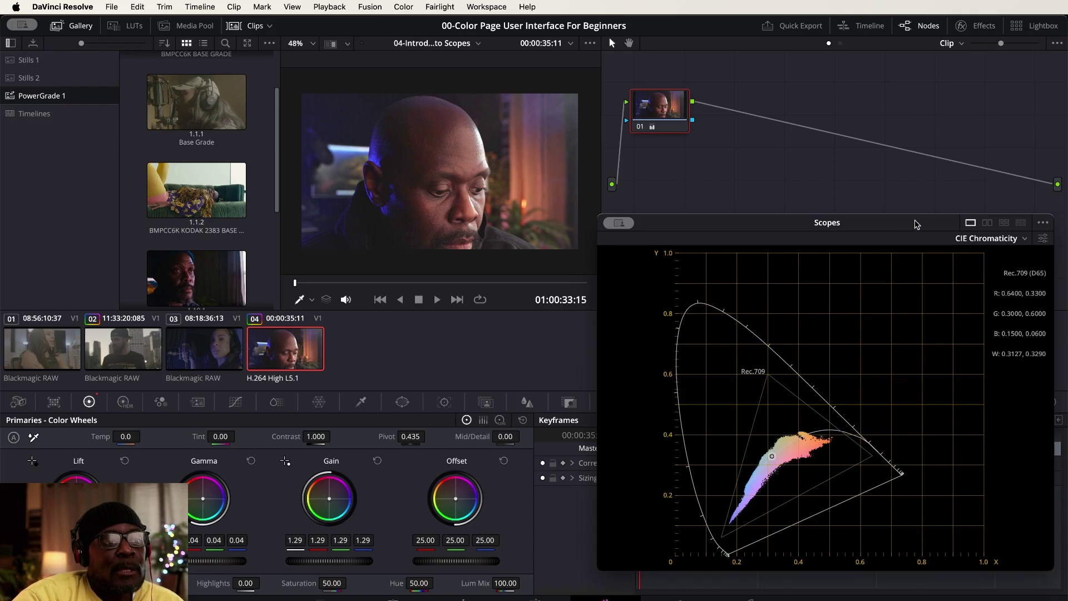
# Move the floating Scopes window over the middle of the Color page, and switch its display to Parade.
pyautogui.moveTo(918, 222); pyautogui.dragTo(926, 169)
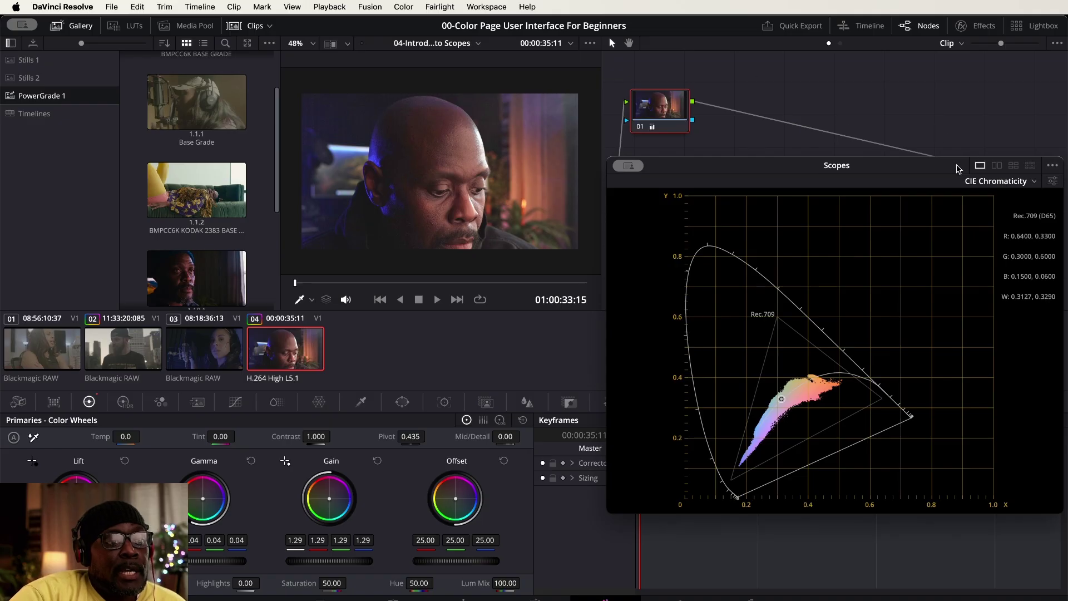
pyautogui.moveTo(936, 167); pyautogui.dragTo(699, 123)
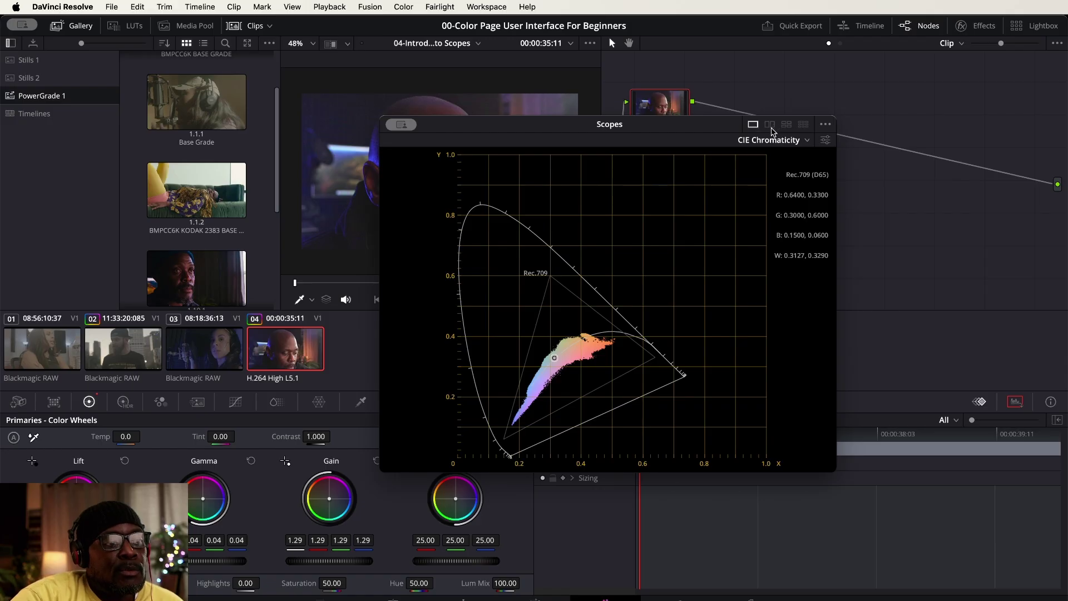
pyautogui.click(807, 142)
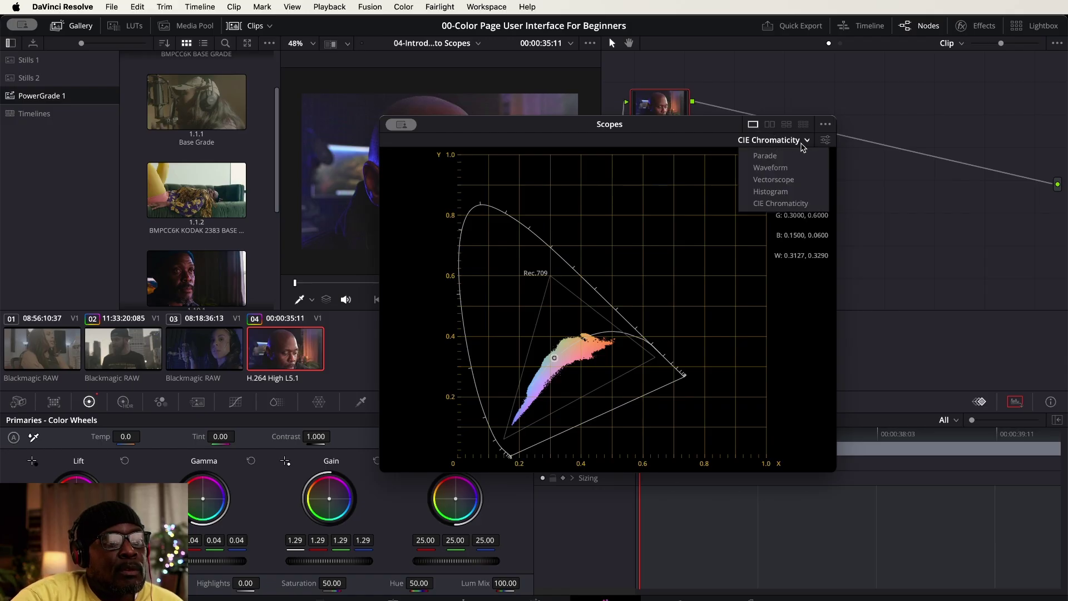
pyautogui.click(793, 158)
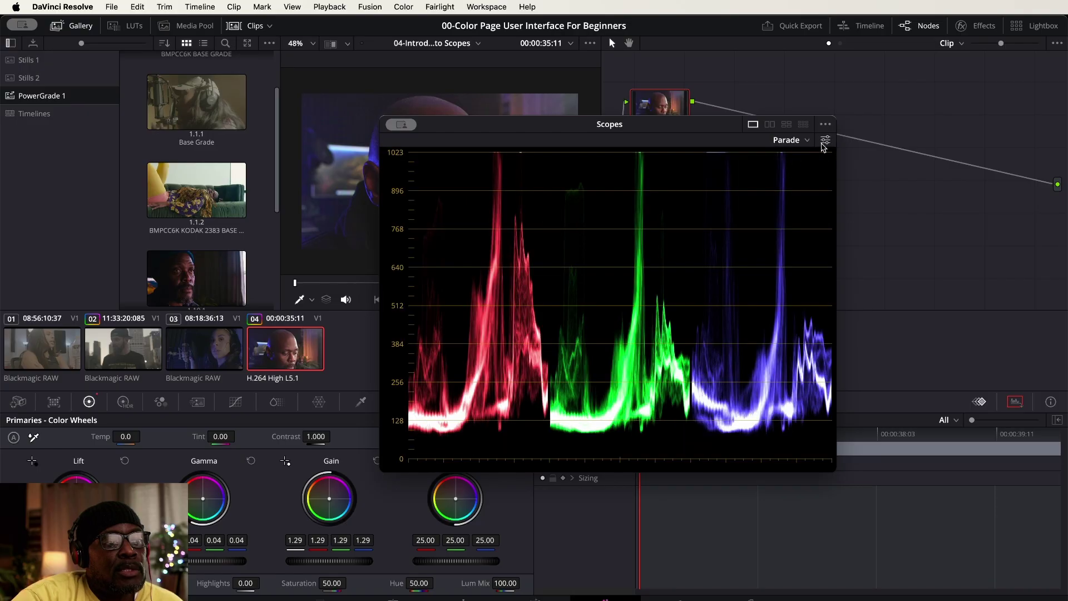
# Switch the scope display to Waveform, and move the floating Scopes window away from the viewer.
pyautogui.click(807, 142)
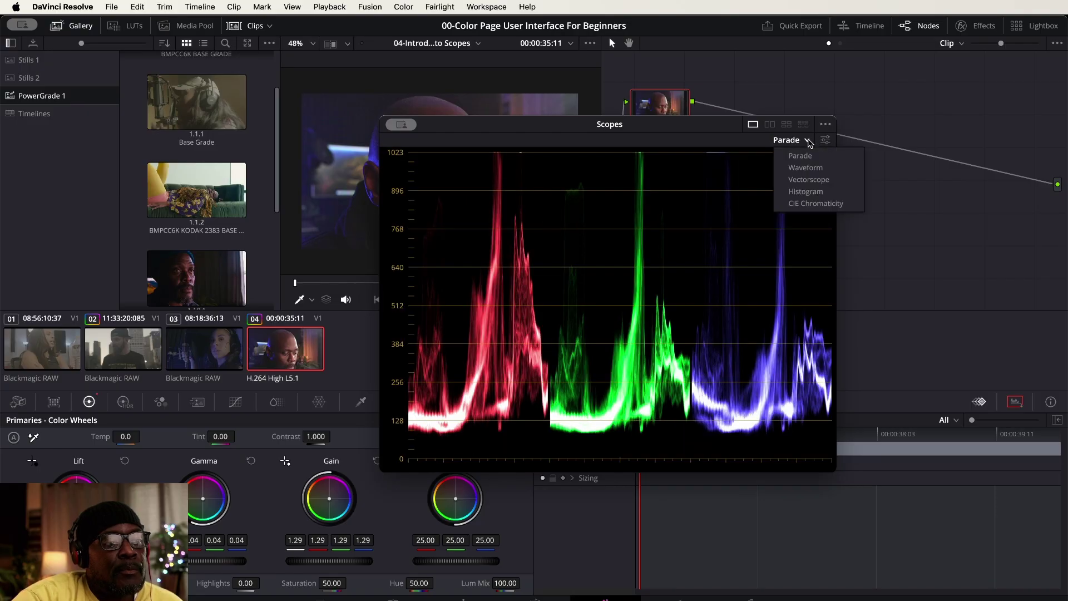
pyautogui.click(808, 169)
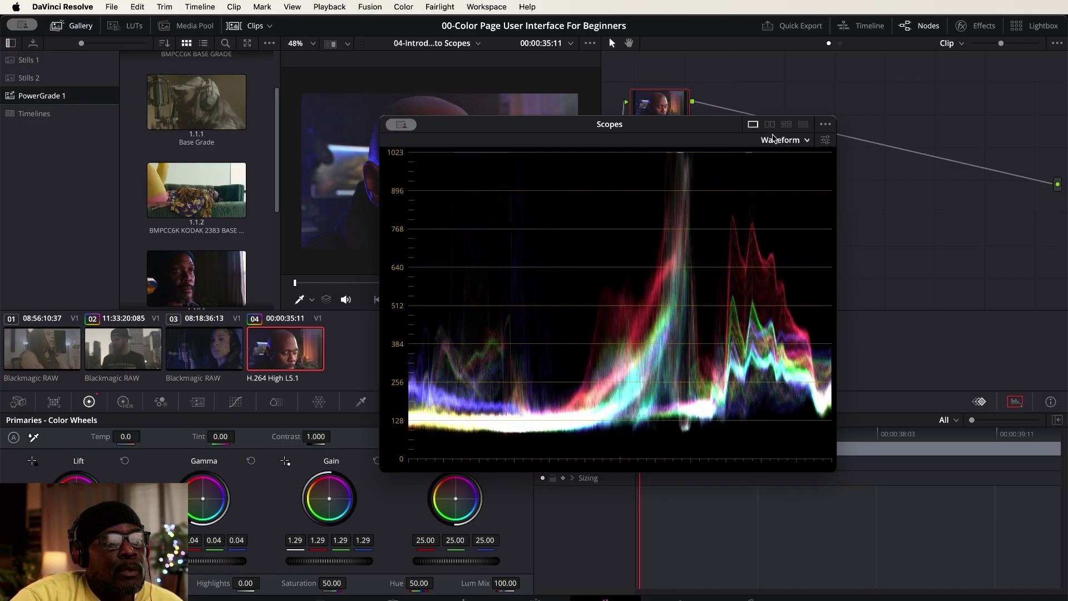
pyautogui.moveTo(701, 129); pyautogui.dragTo(827, 203)
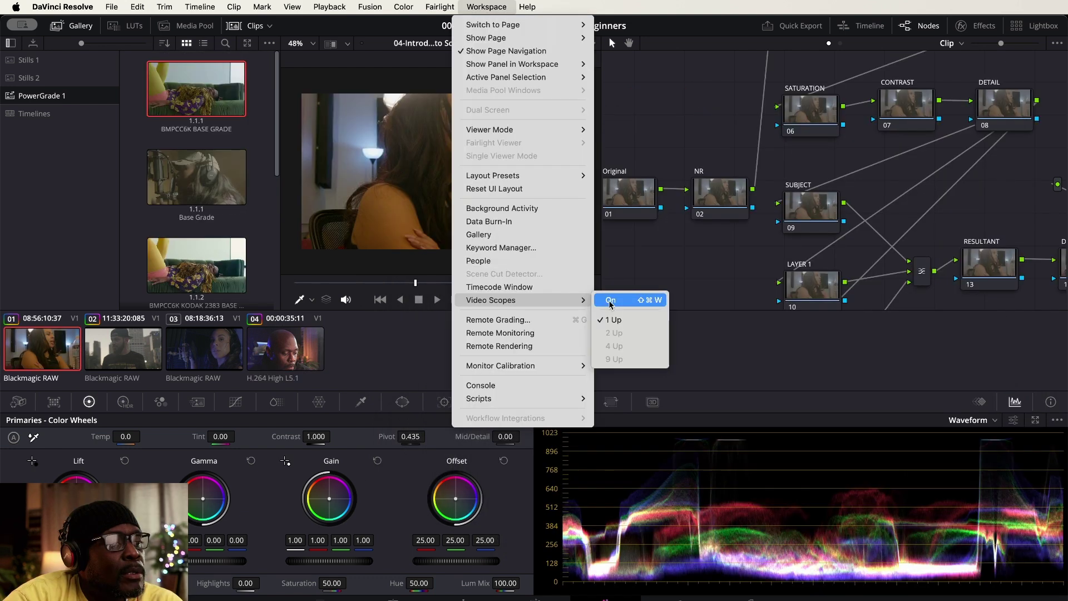
# Turn on the floating Video Scopes window for clip 01, and reposition it so the subject in the viewer is uncovered.
pyautogui.click(611, 301)
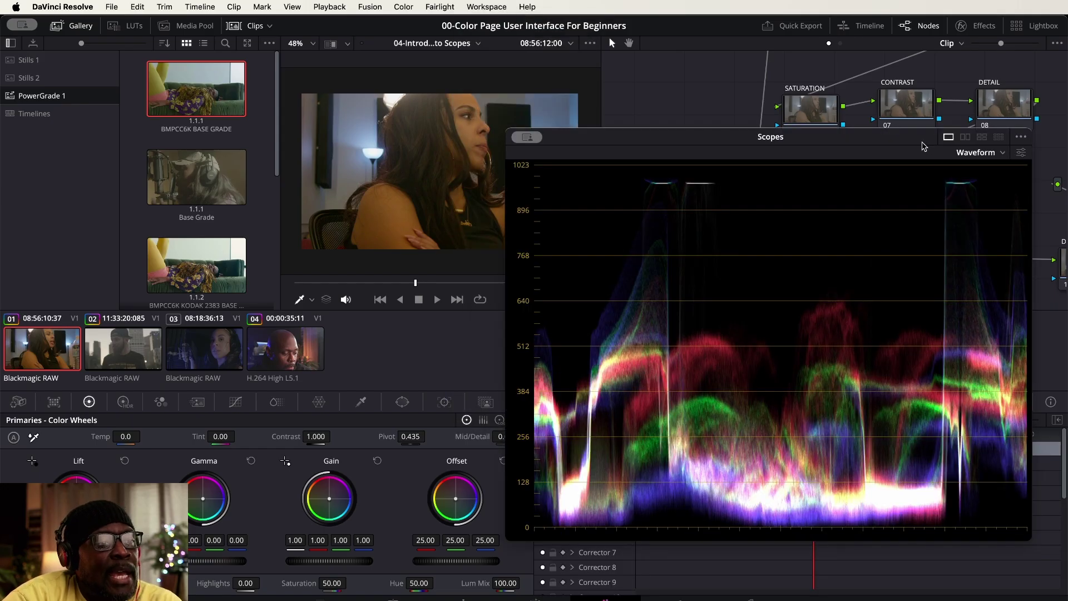
pyautogui.moveTo(922, 143); pyautogui.dragTo(833, 152)
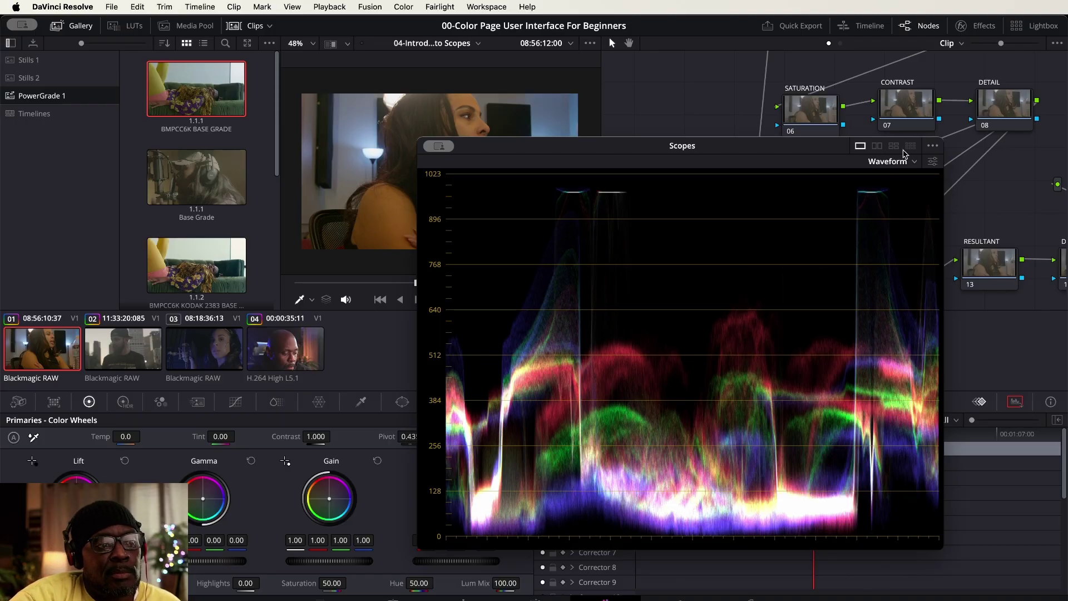
pyautogui.moveTo(804, 140); pyautogui.dragTo(895, 163)
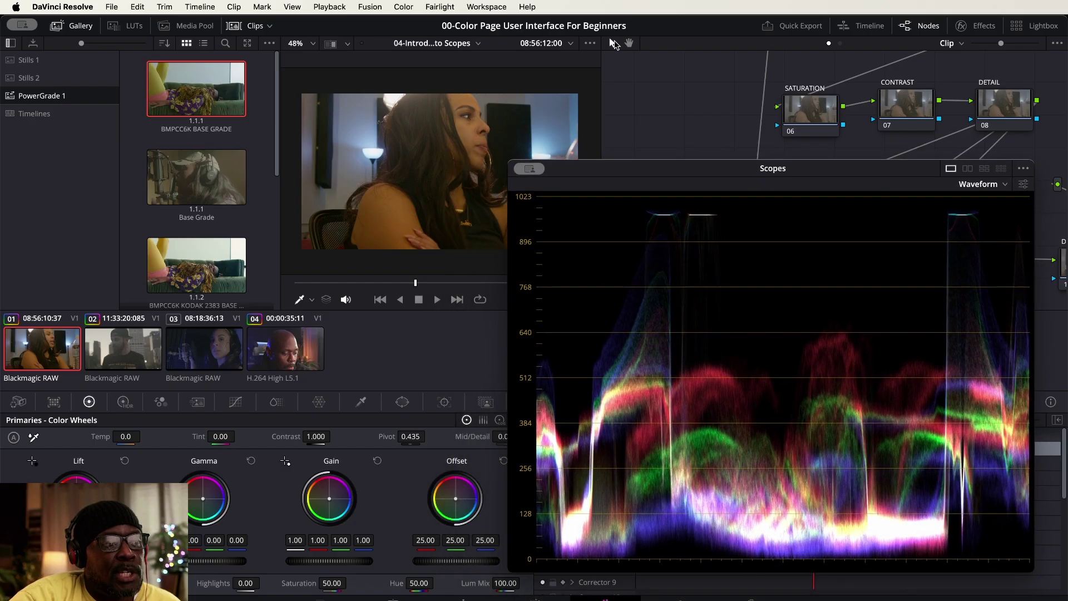
pyautogui.click(476, 7)
pyautogui.moveTo(447, 12)
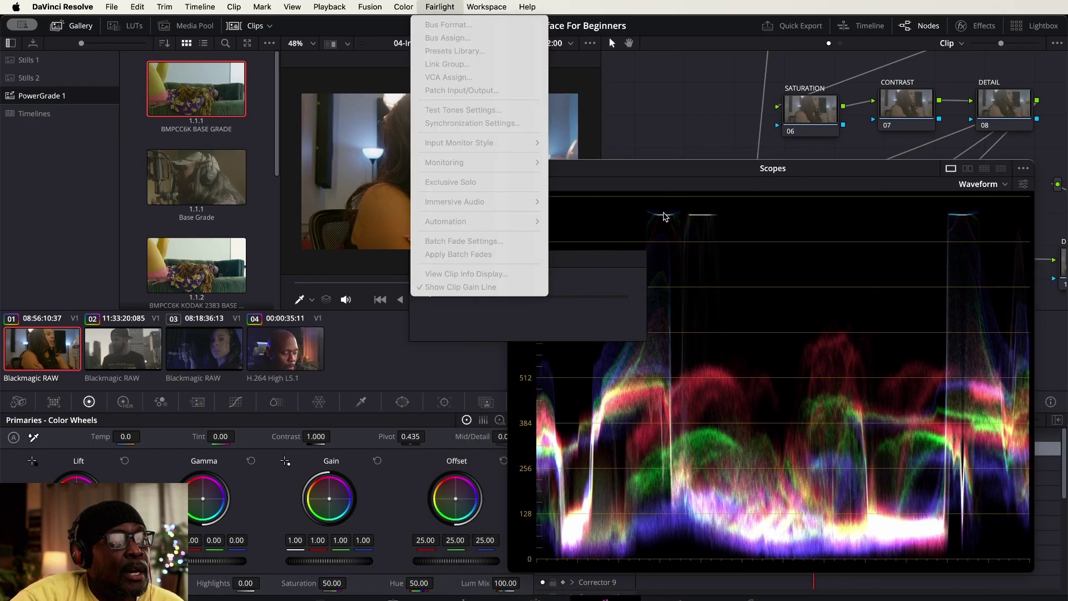
pyautogui.click(666, 168)
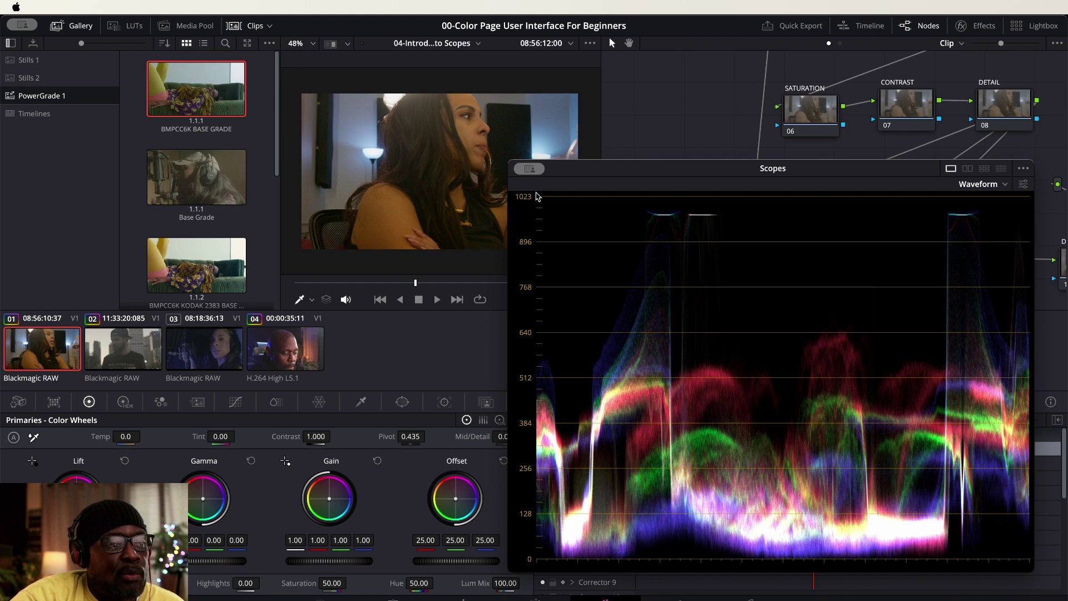
# Dock the floating scopes back into the Color page, expand them into a separate window again, and turn that window off.
pyautogui.click(530, 168)
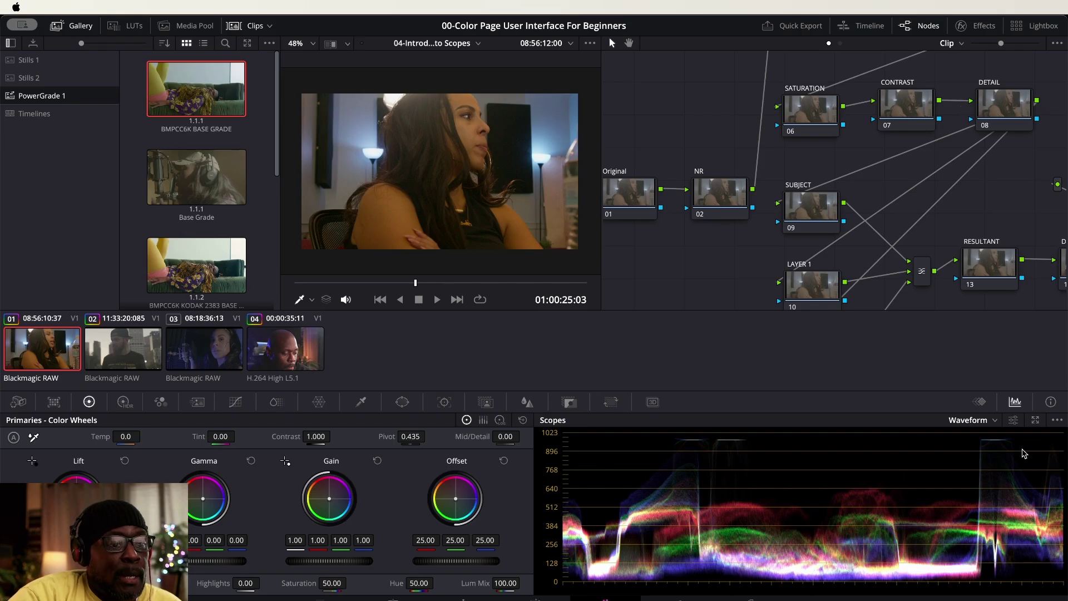
pyautogui.click(1036, 420)
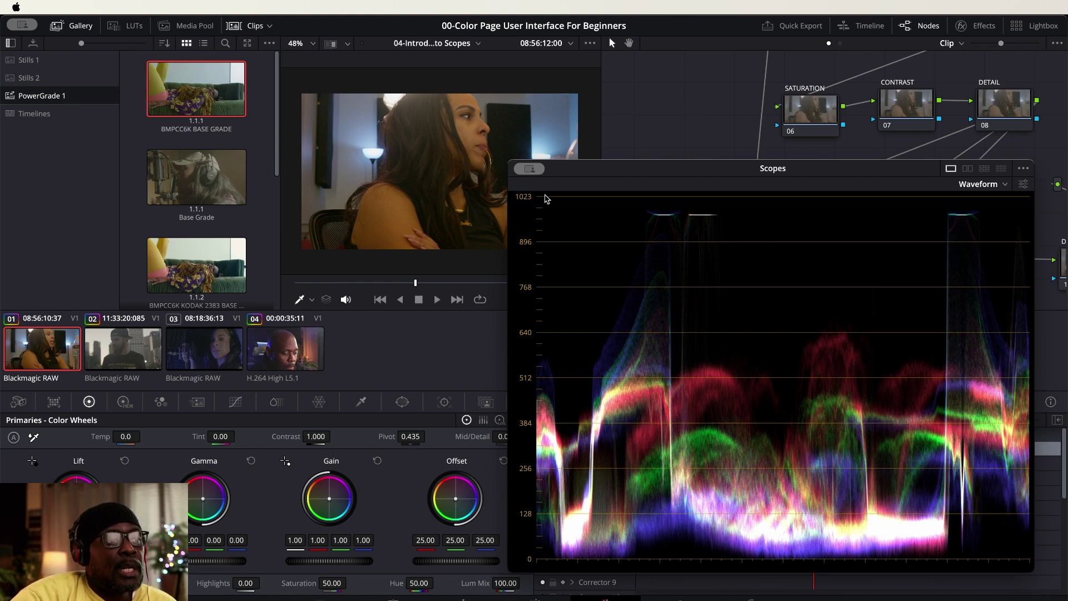
pyautogui.press('shift+super+w')
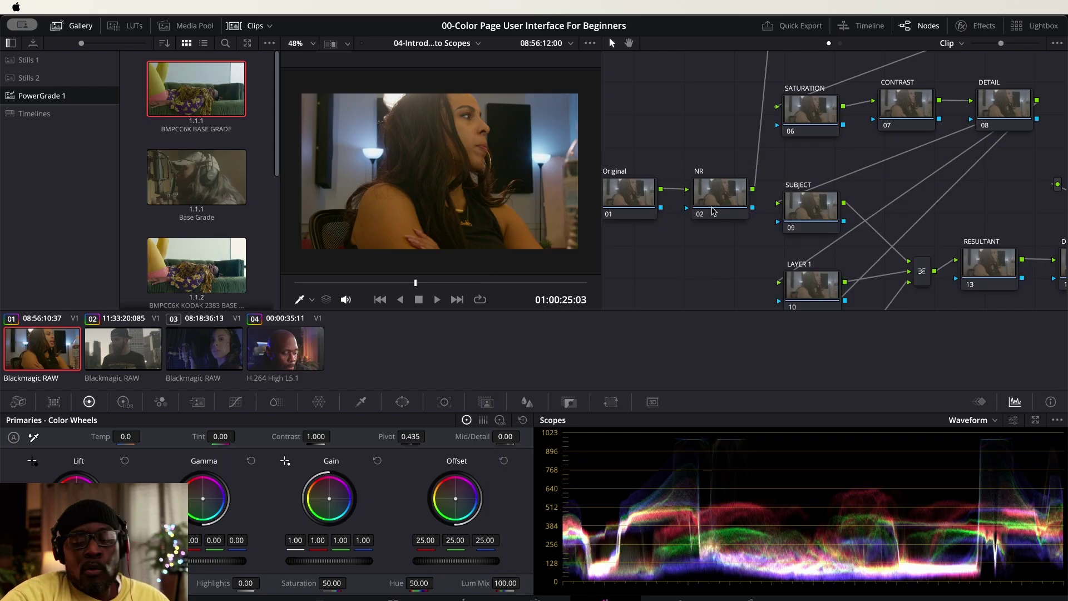